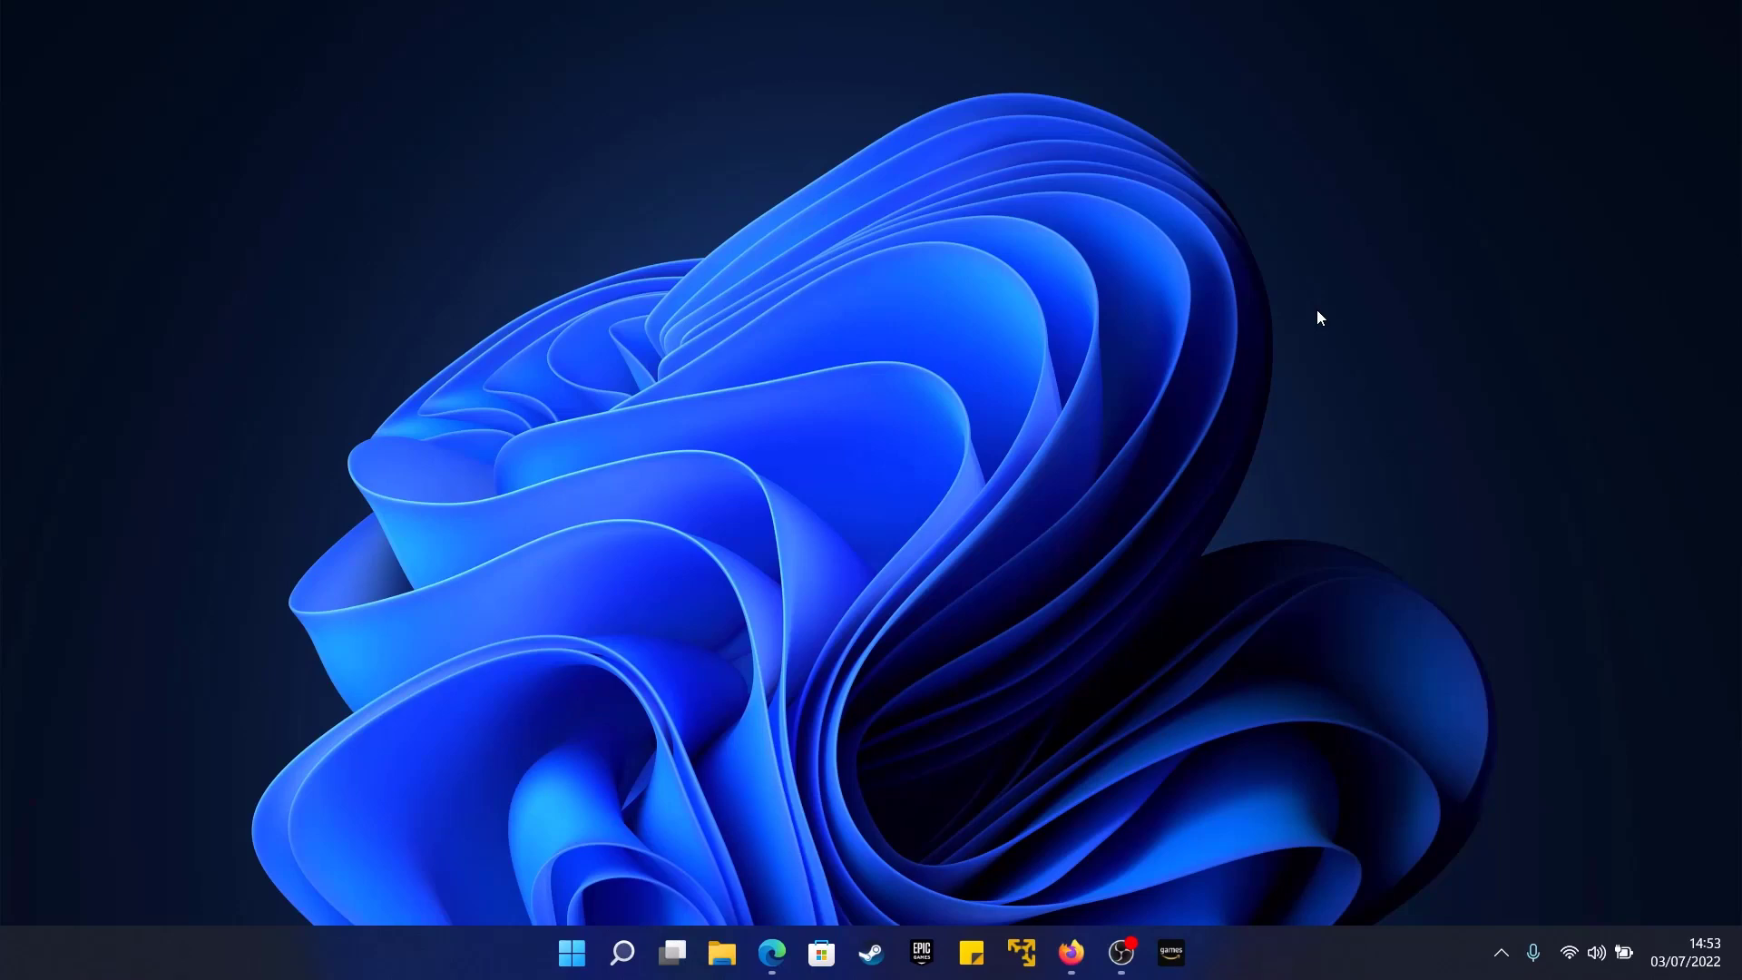
- Open the list of installed applications under Aplicaciones y características in Windows Settings
left_click(579, 935)
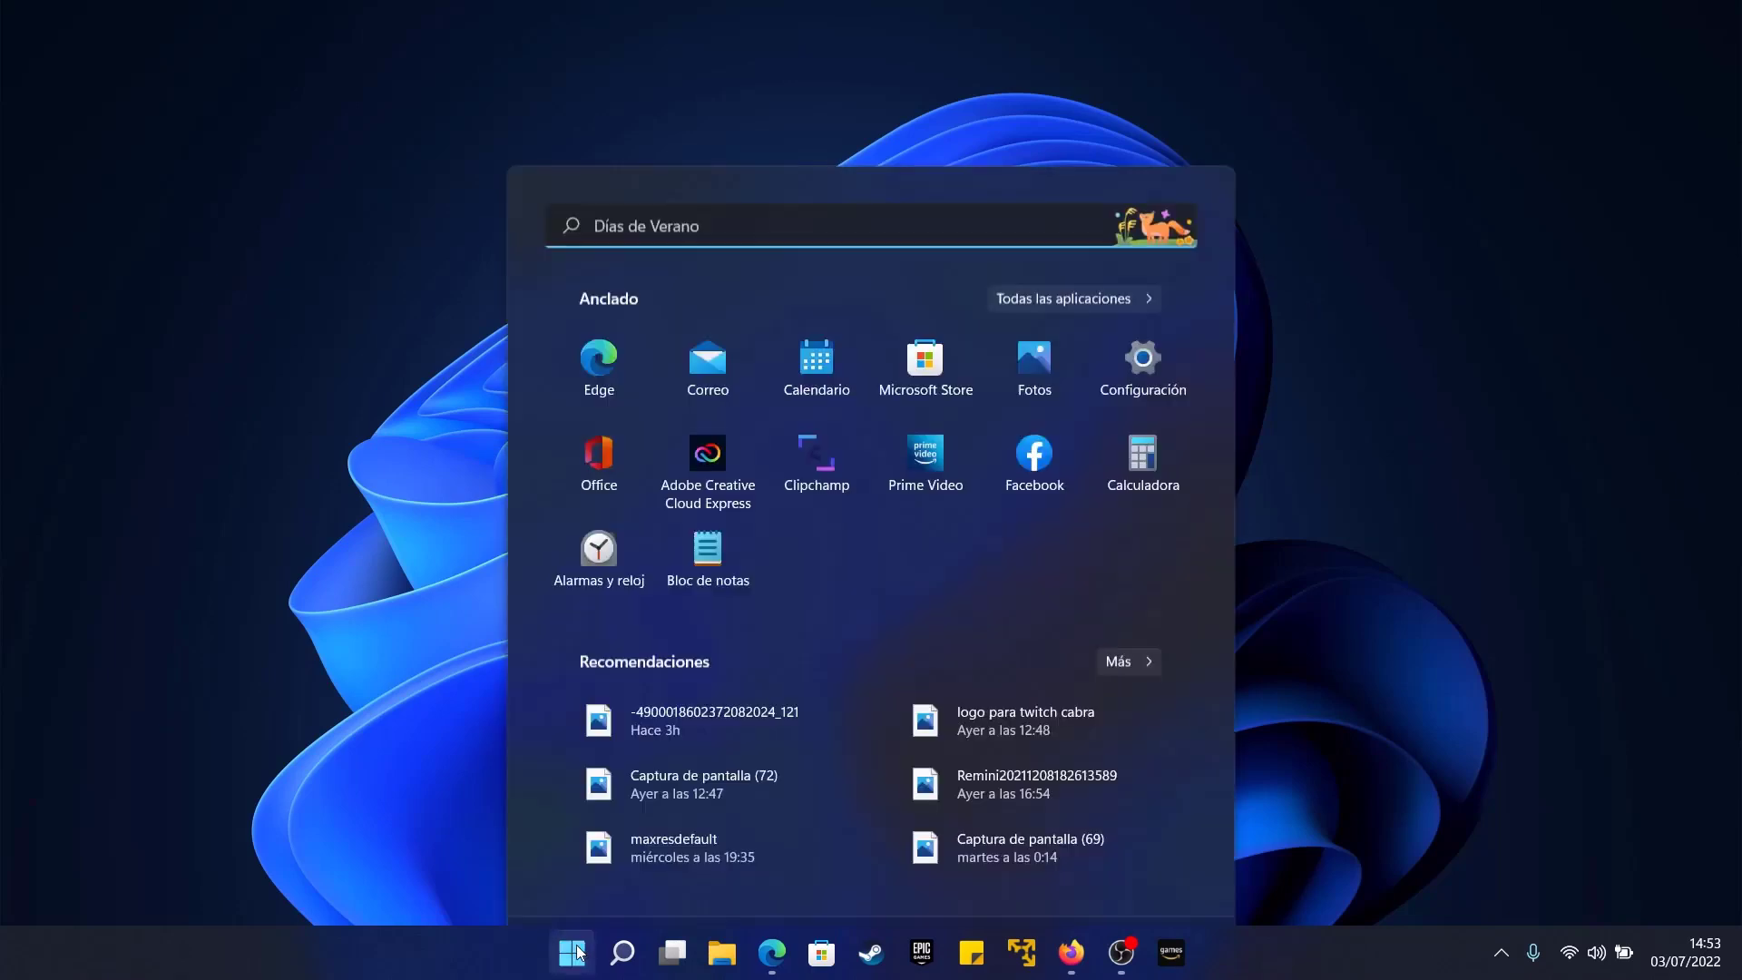
left_click(1144, 289)
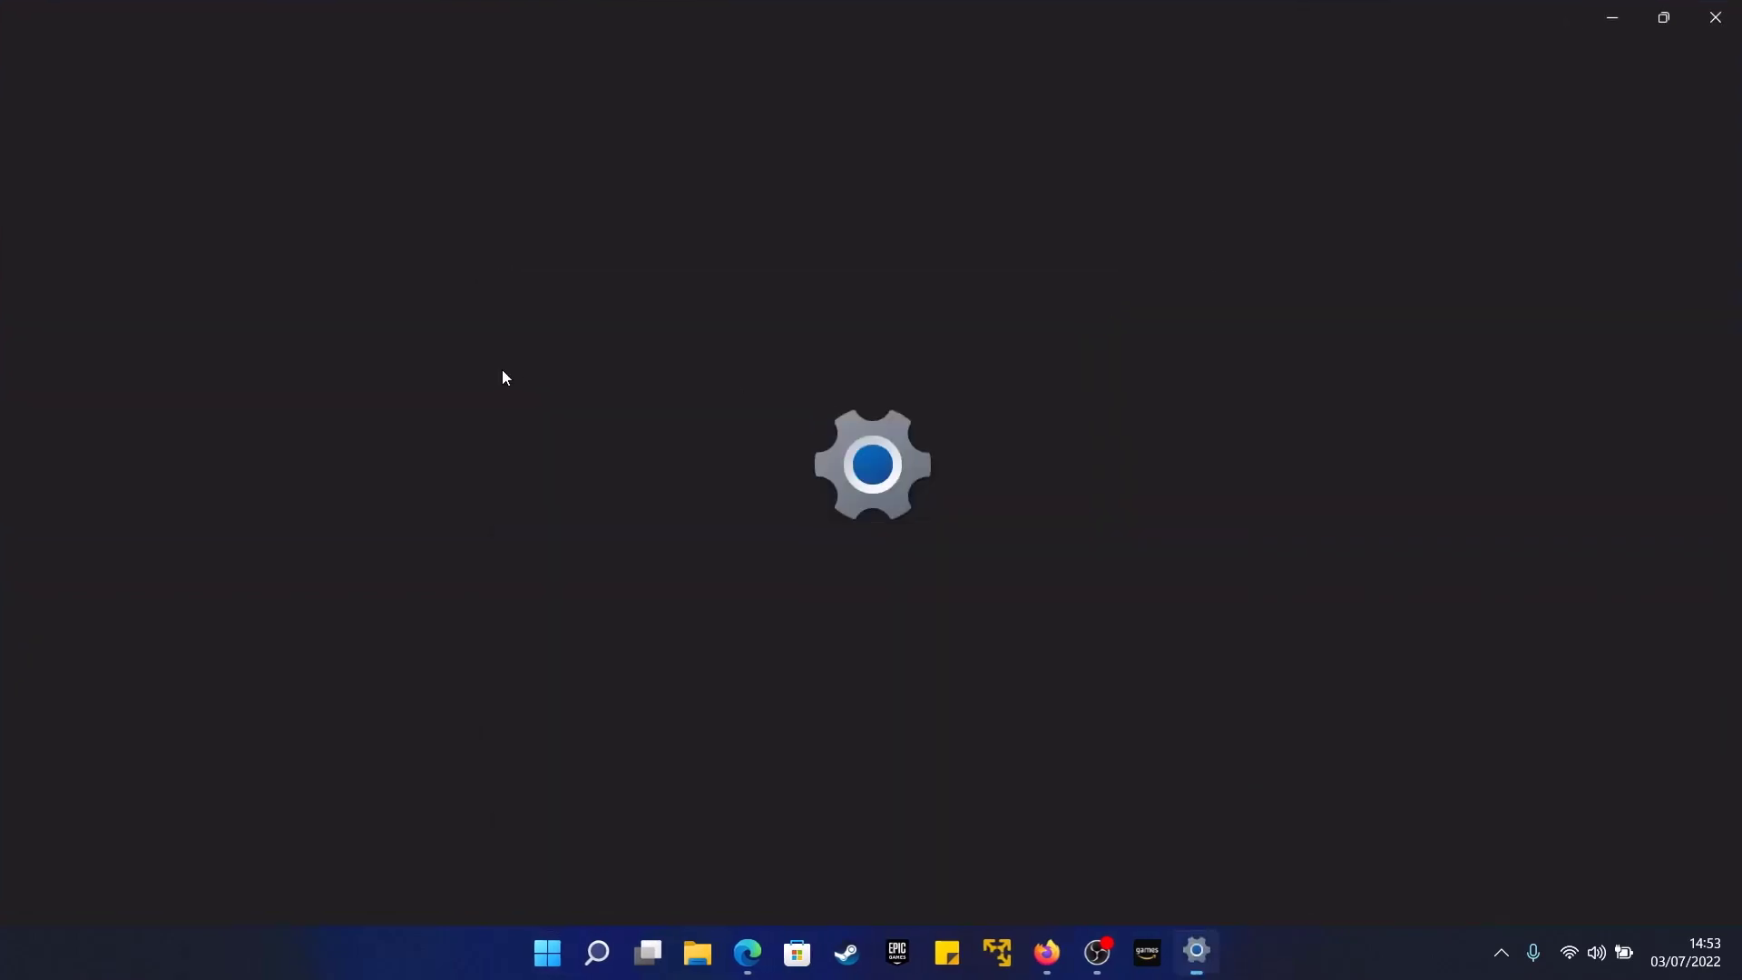
left_click(145, 433)
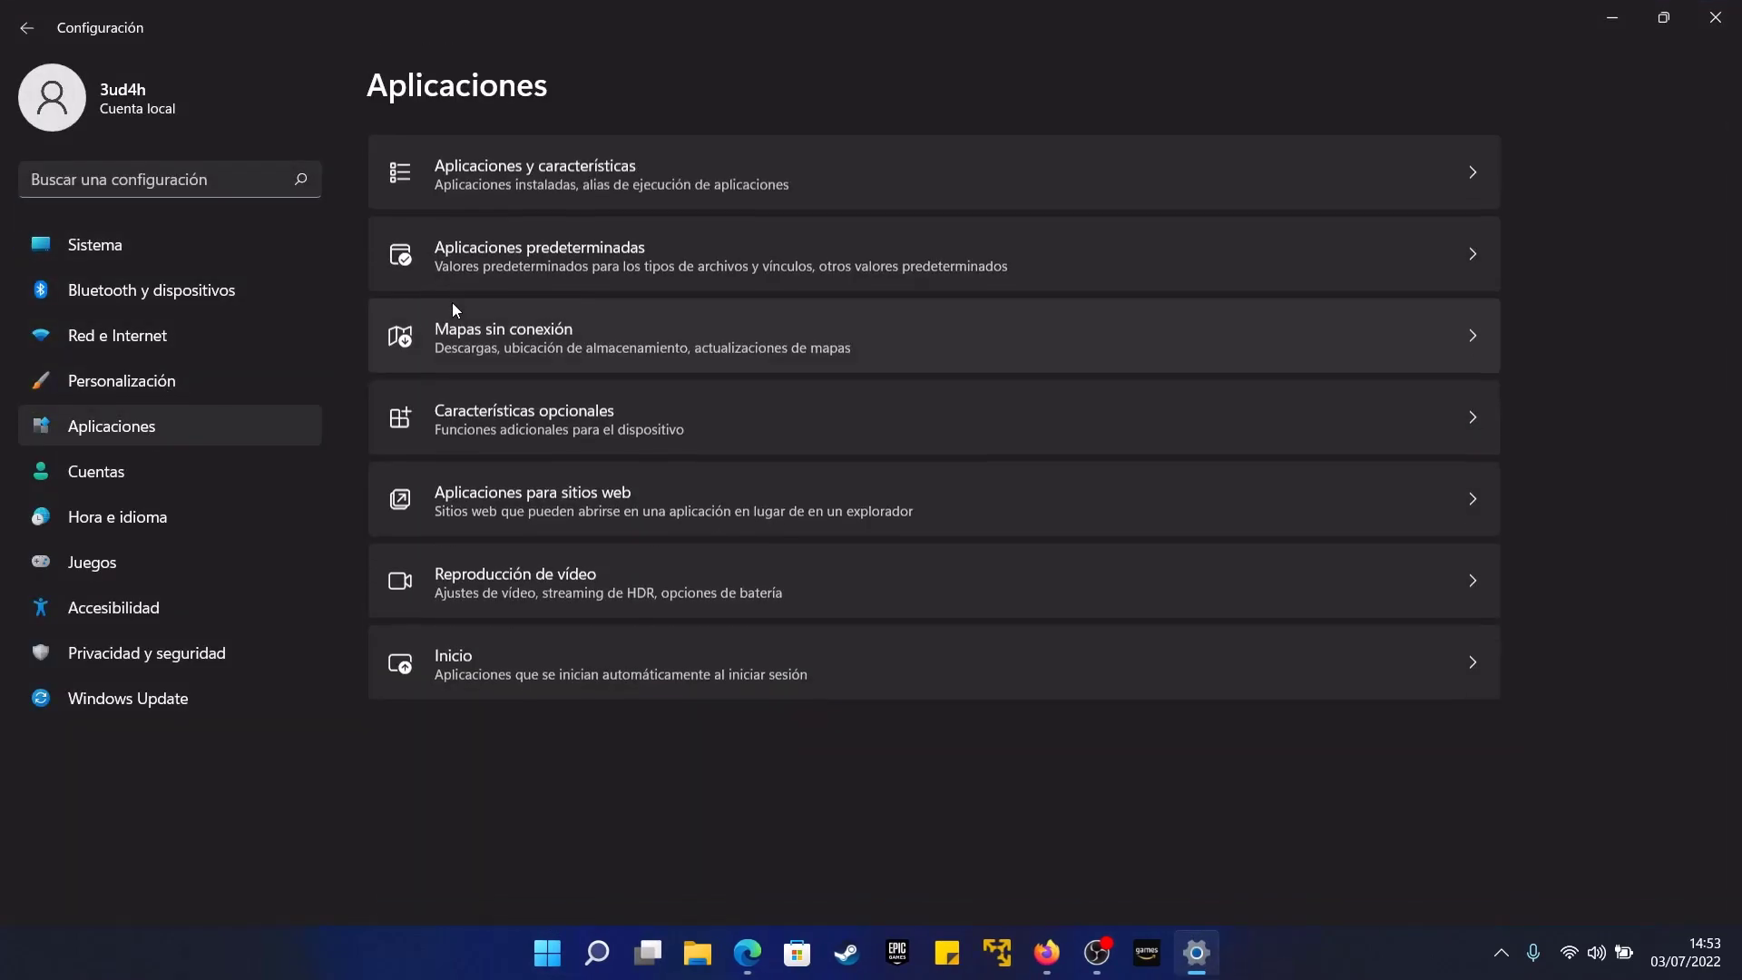
left_click(566, 185)
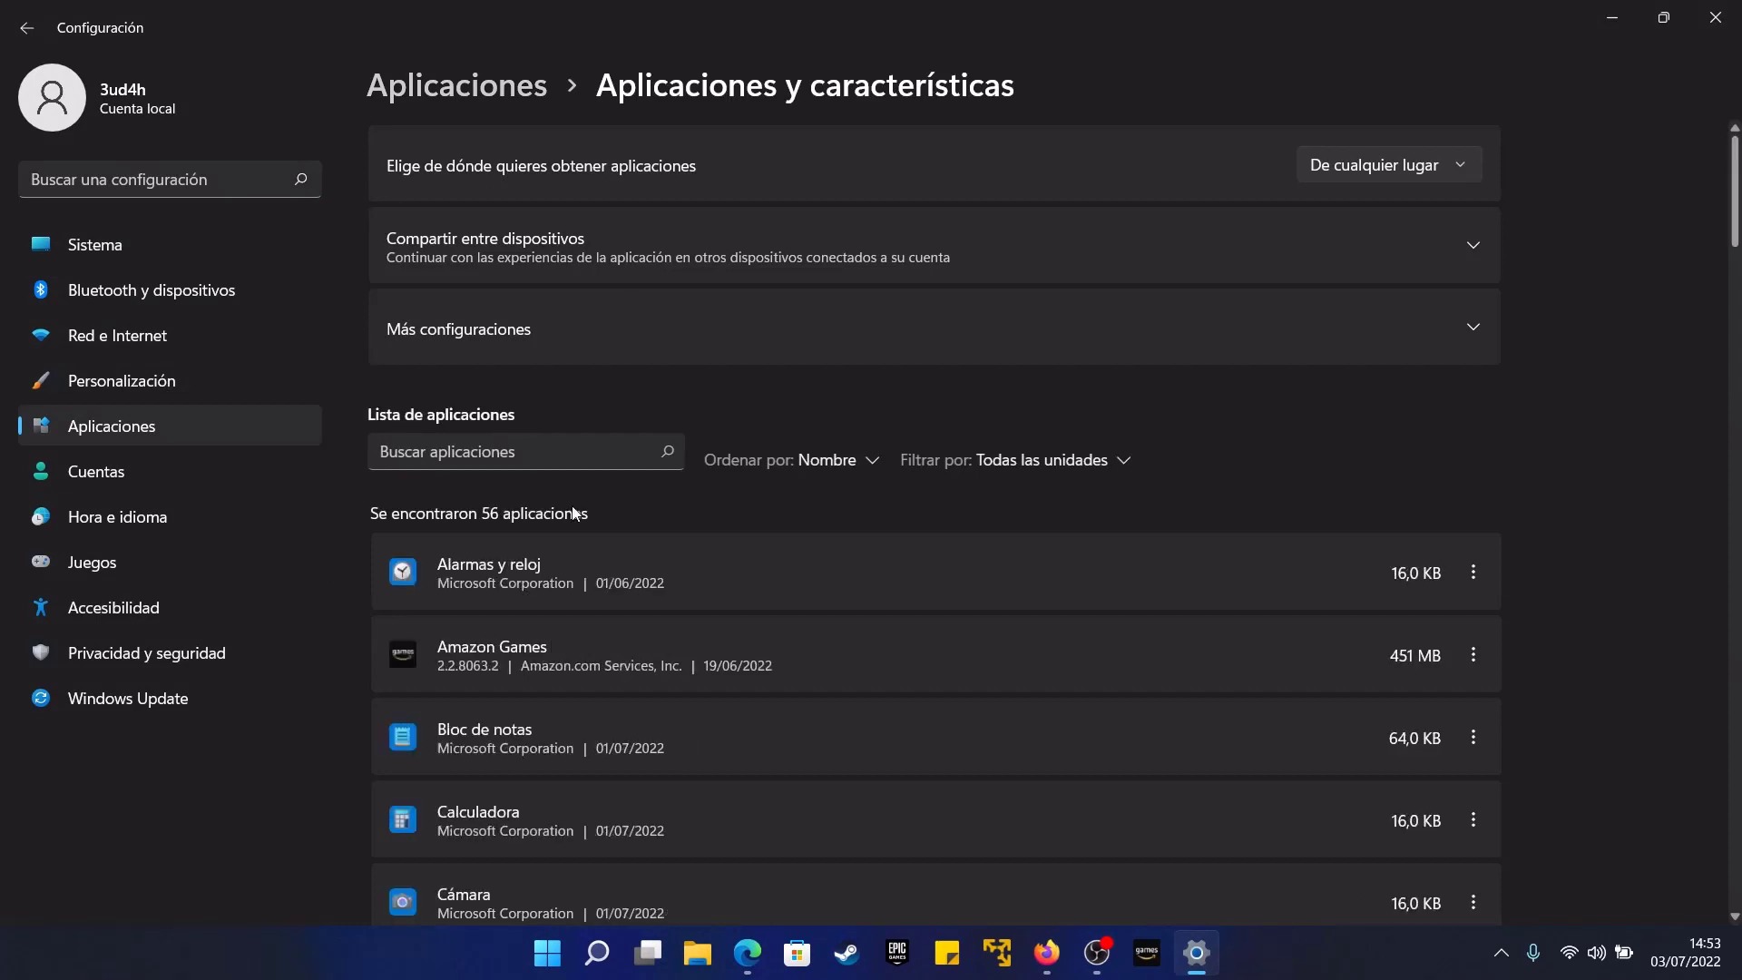
- Examine the preinstalled apps and check the uninstall options for Calculadora and People, then minimize Settings
scroll(594, 517, "down", 3)
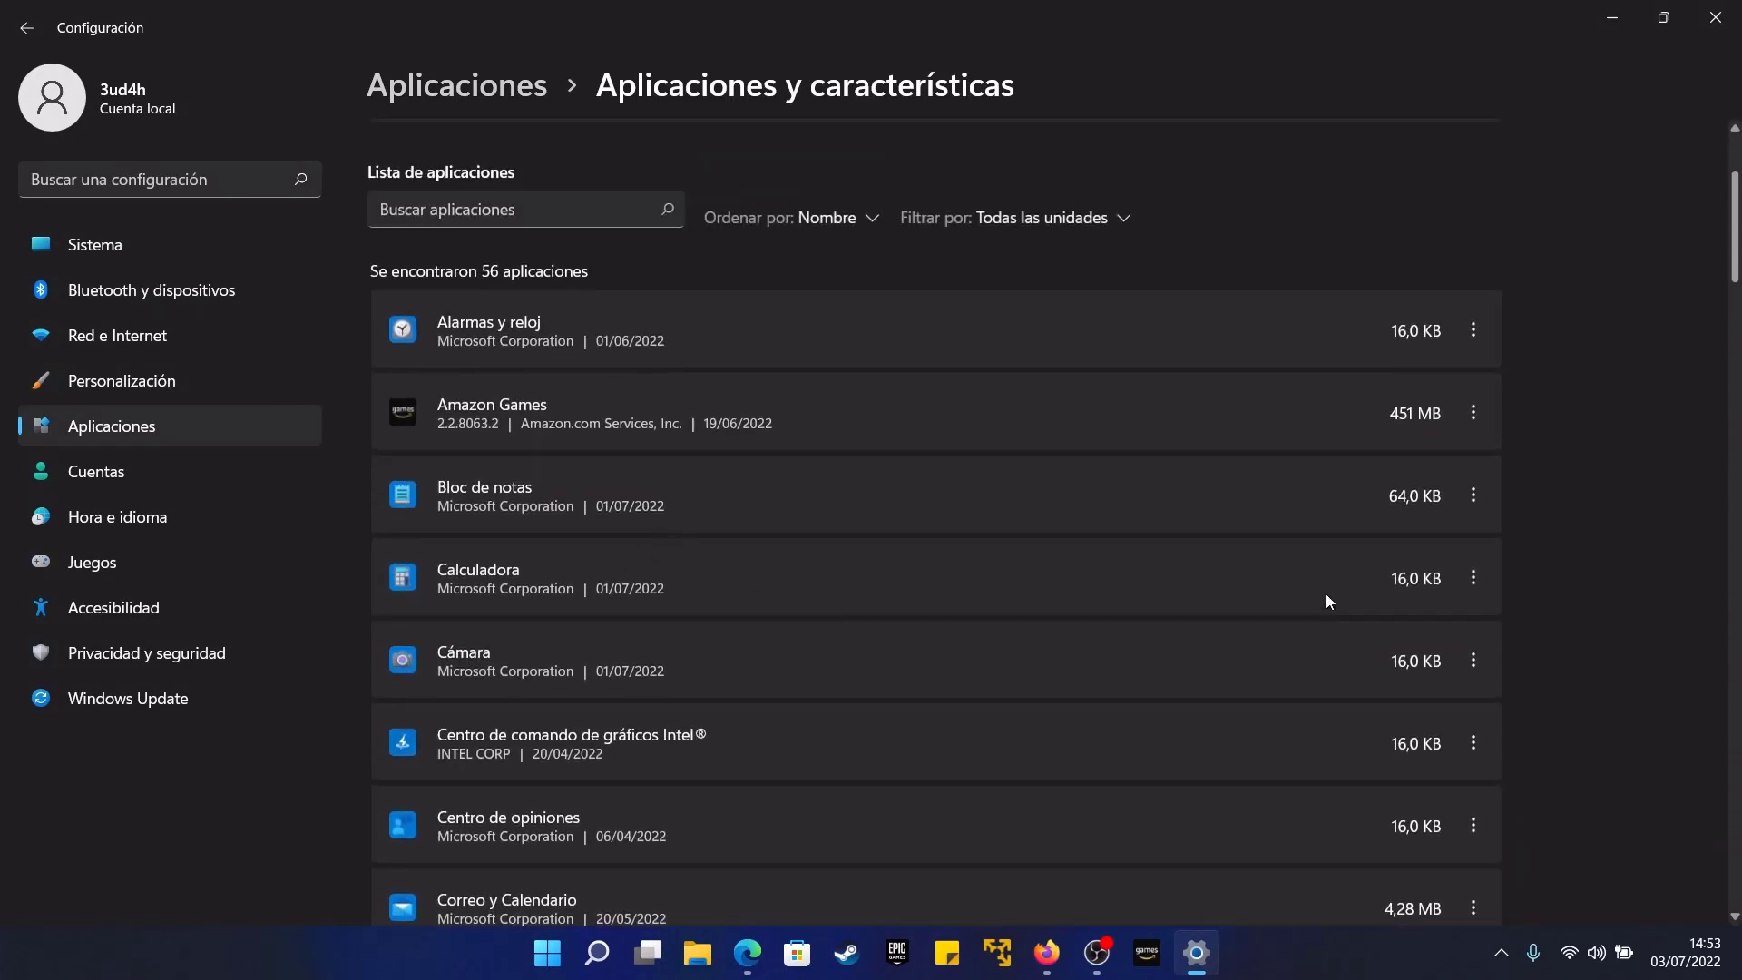
left_click(1472, 582)
left_click(789, 633)
scroll(470, 423, "down", 6)
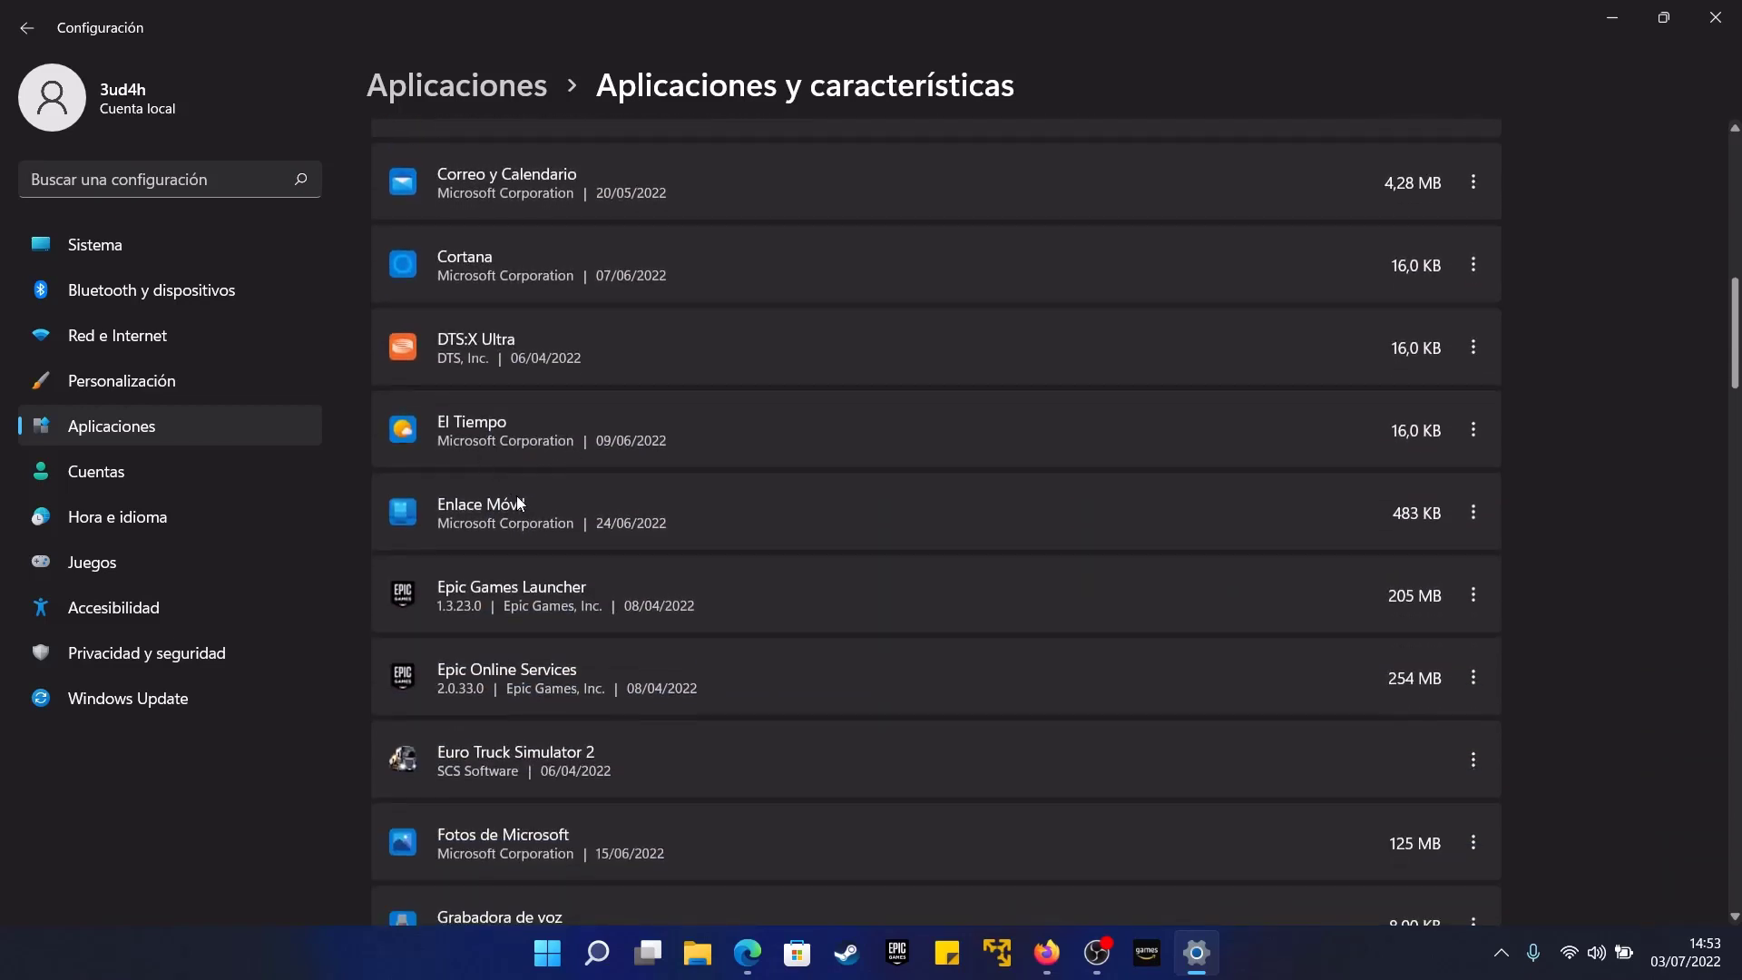
scroll(519, 503, "down", 5)
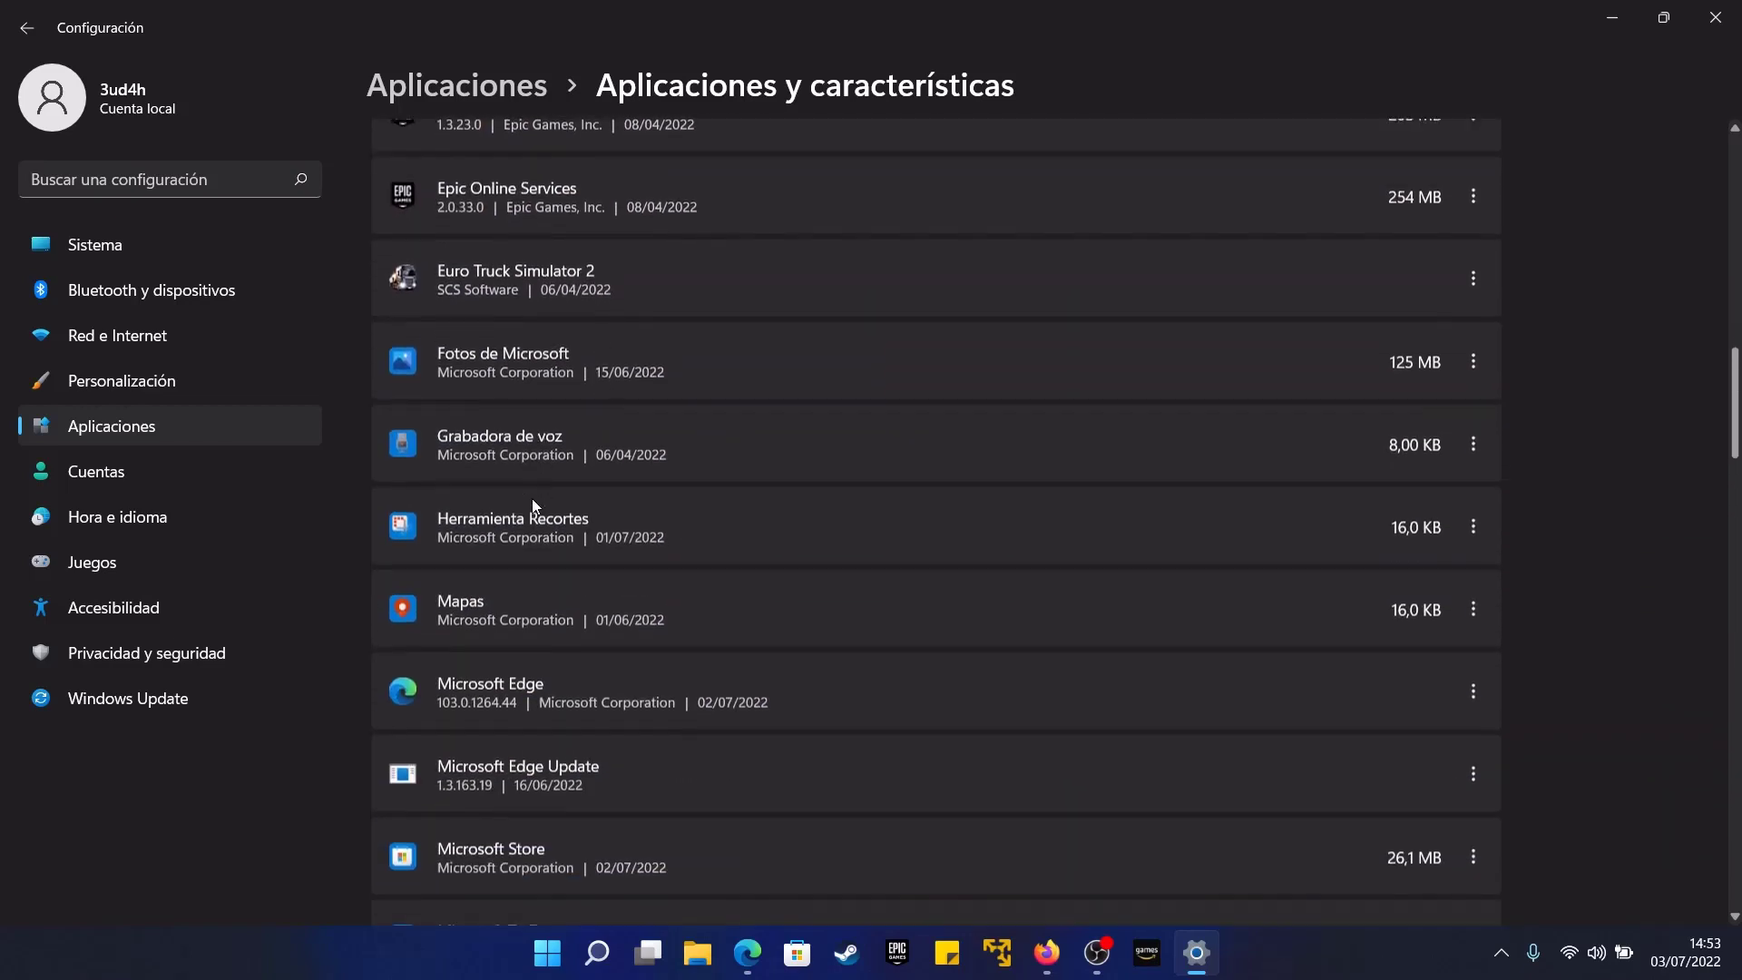
scroll(531, 502, "down", 2)
scroll(510, 508, "down", 10)
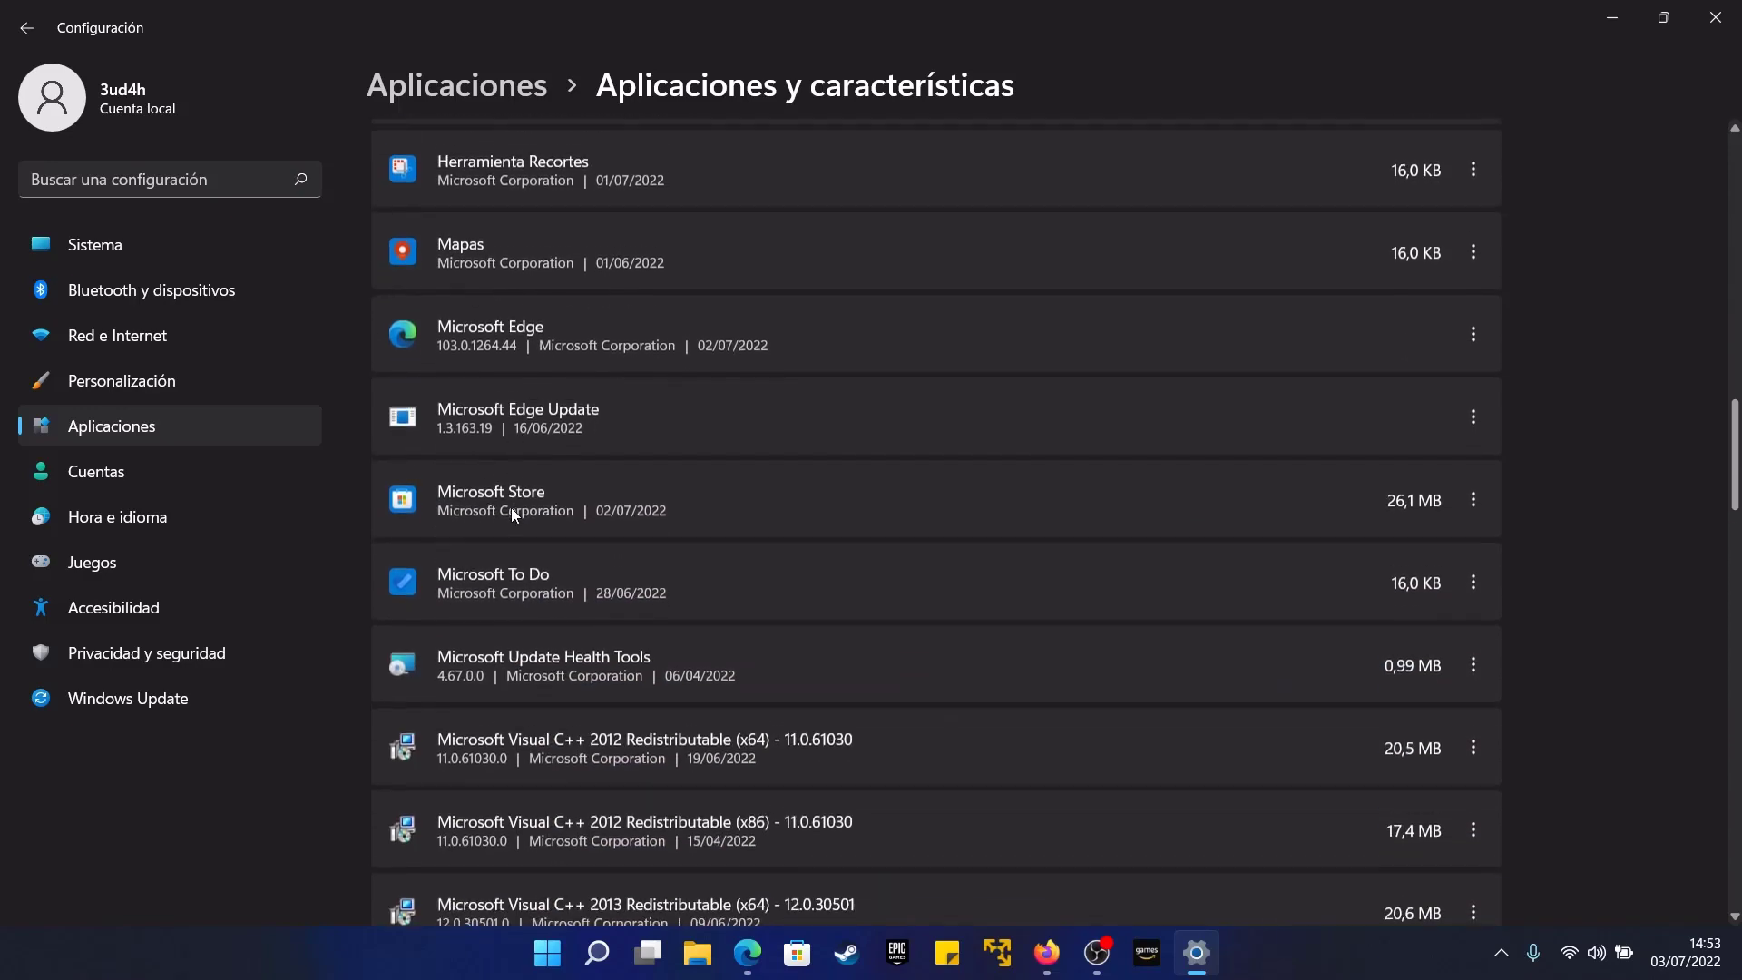
scroll(502, 516, "down", 7)
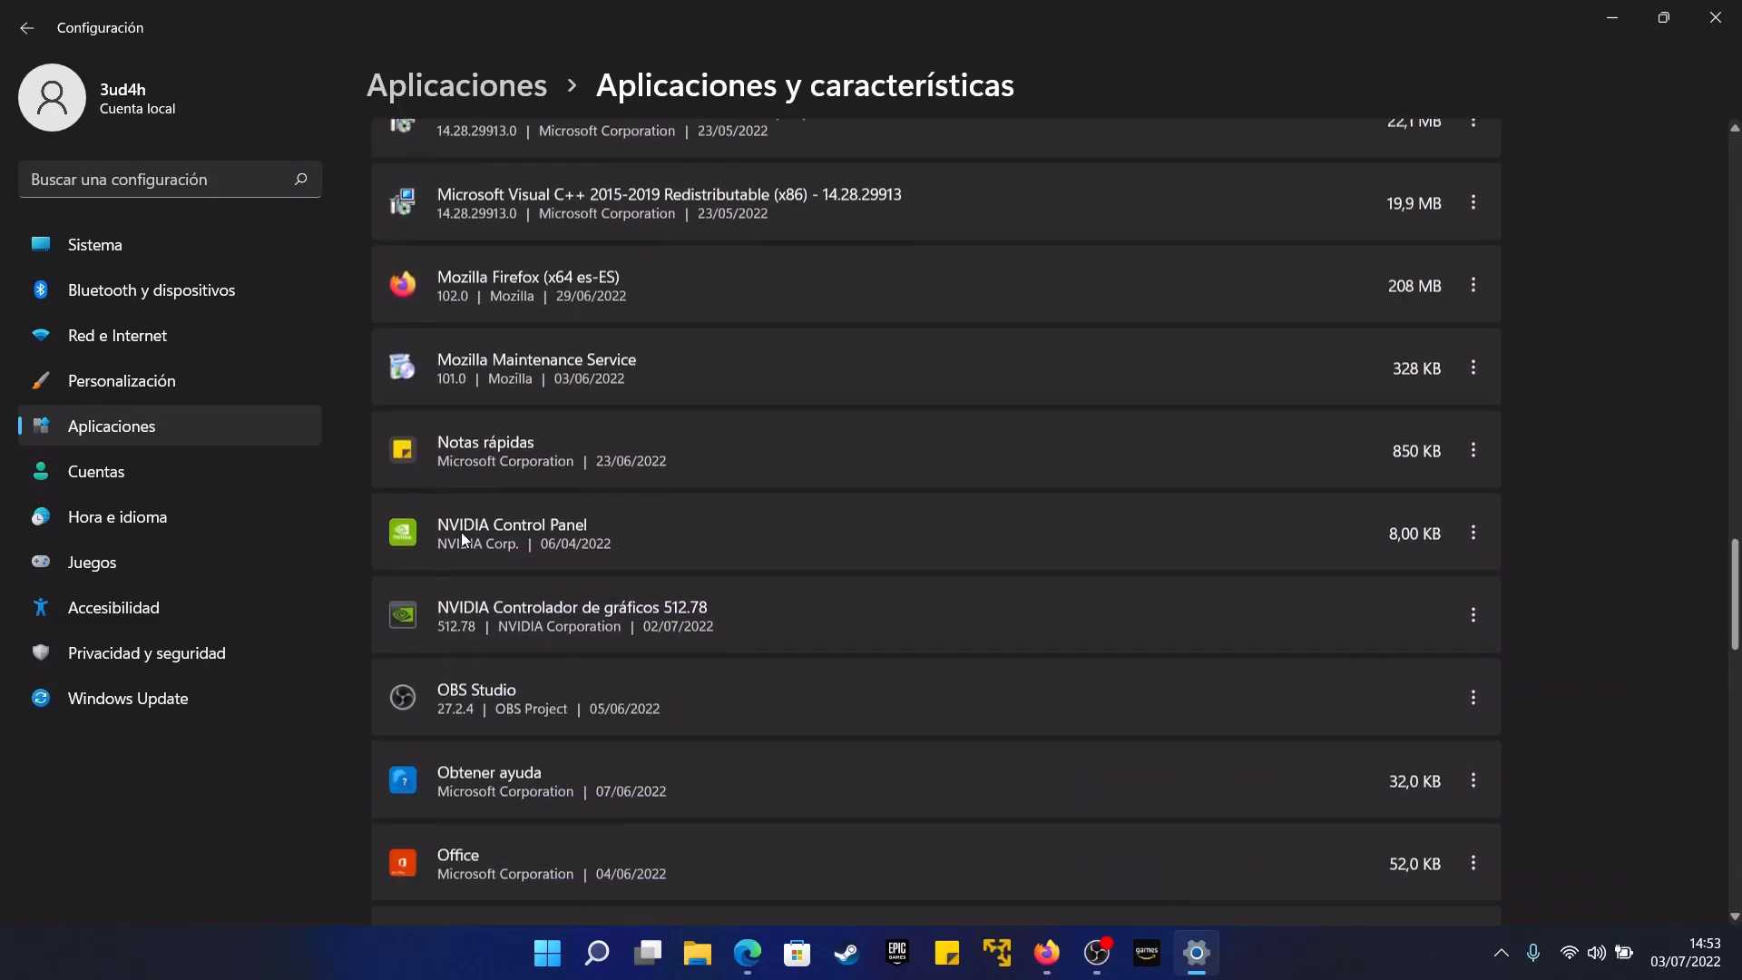
scroll(538, 524, "down", 2)
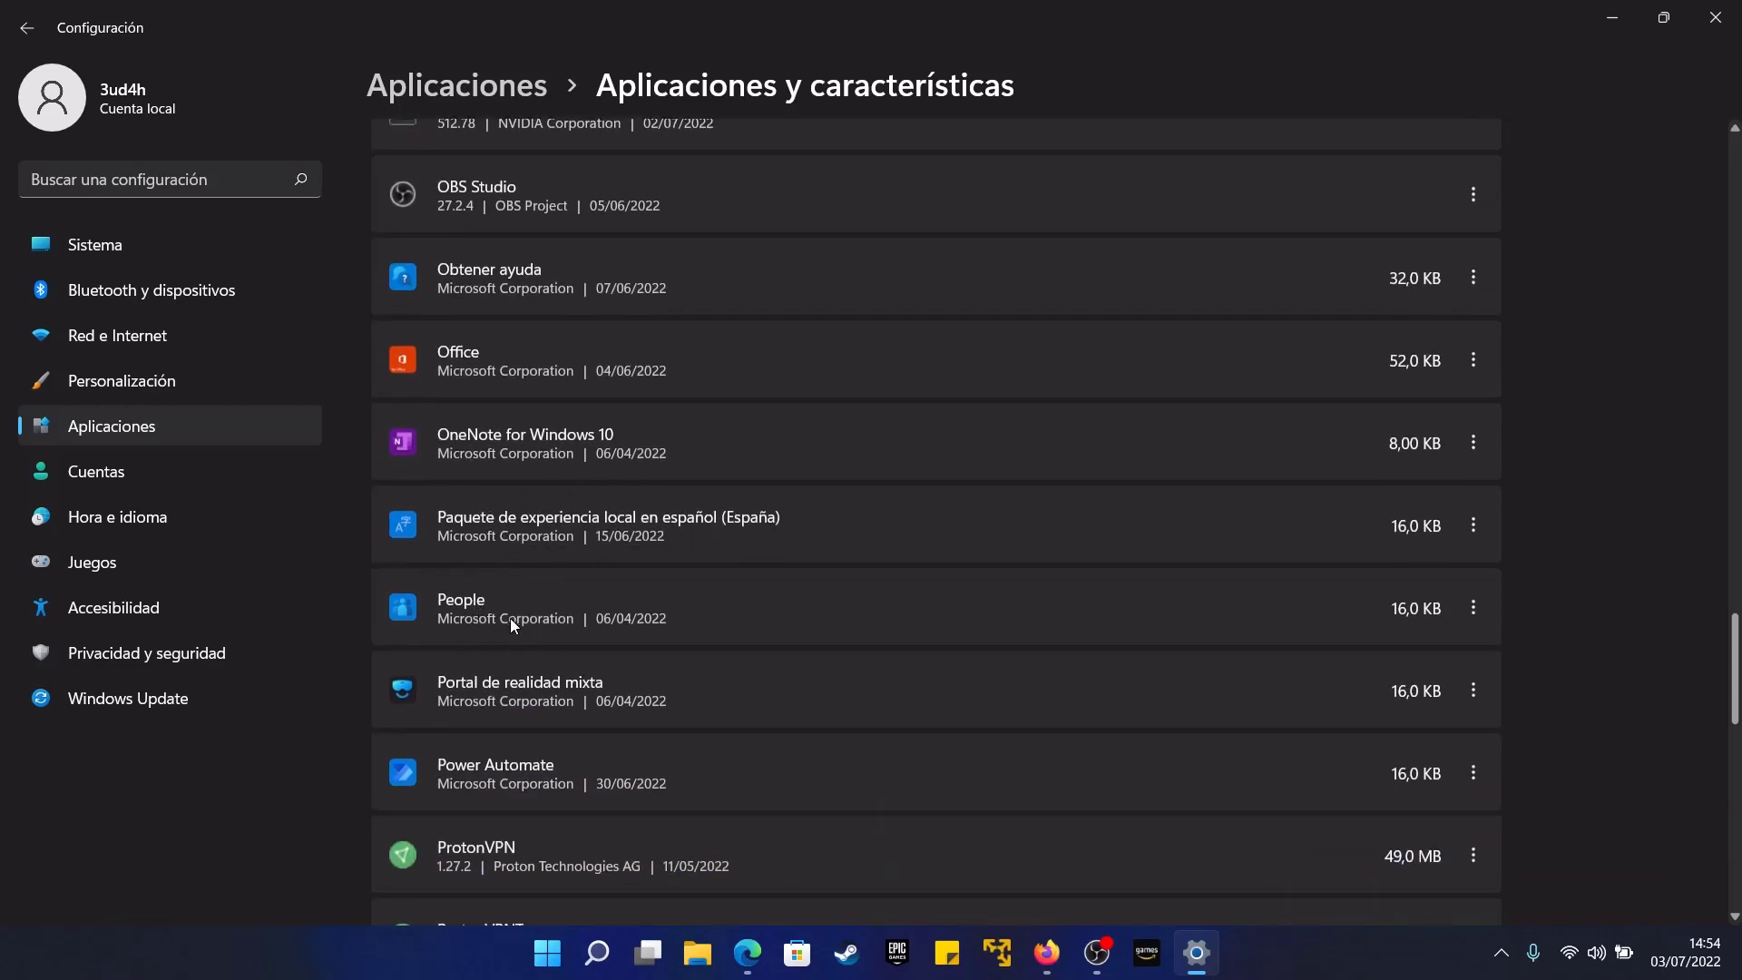
left_click(1466, 621)
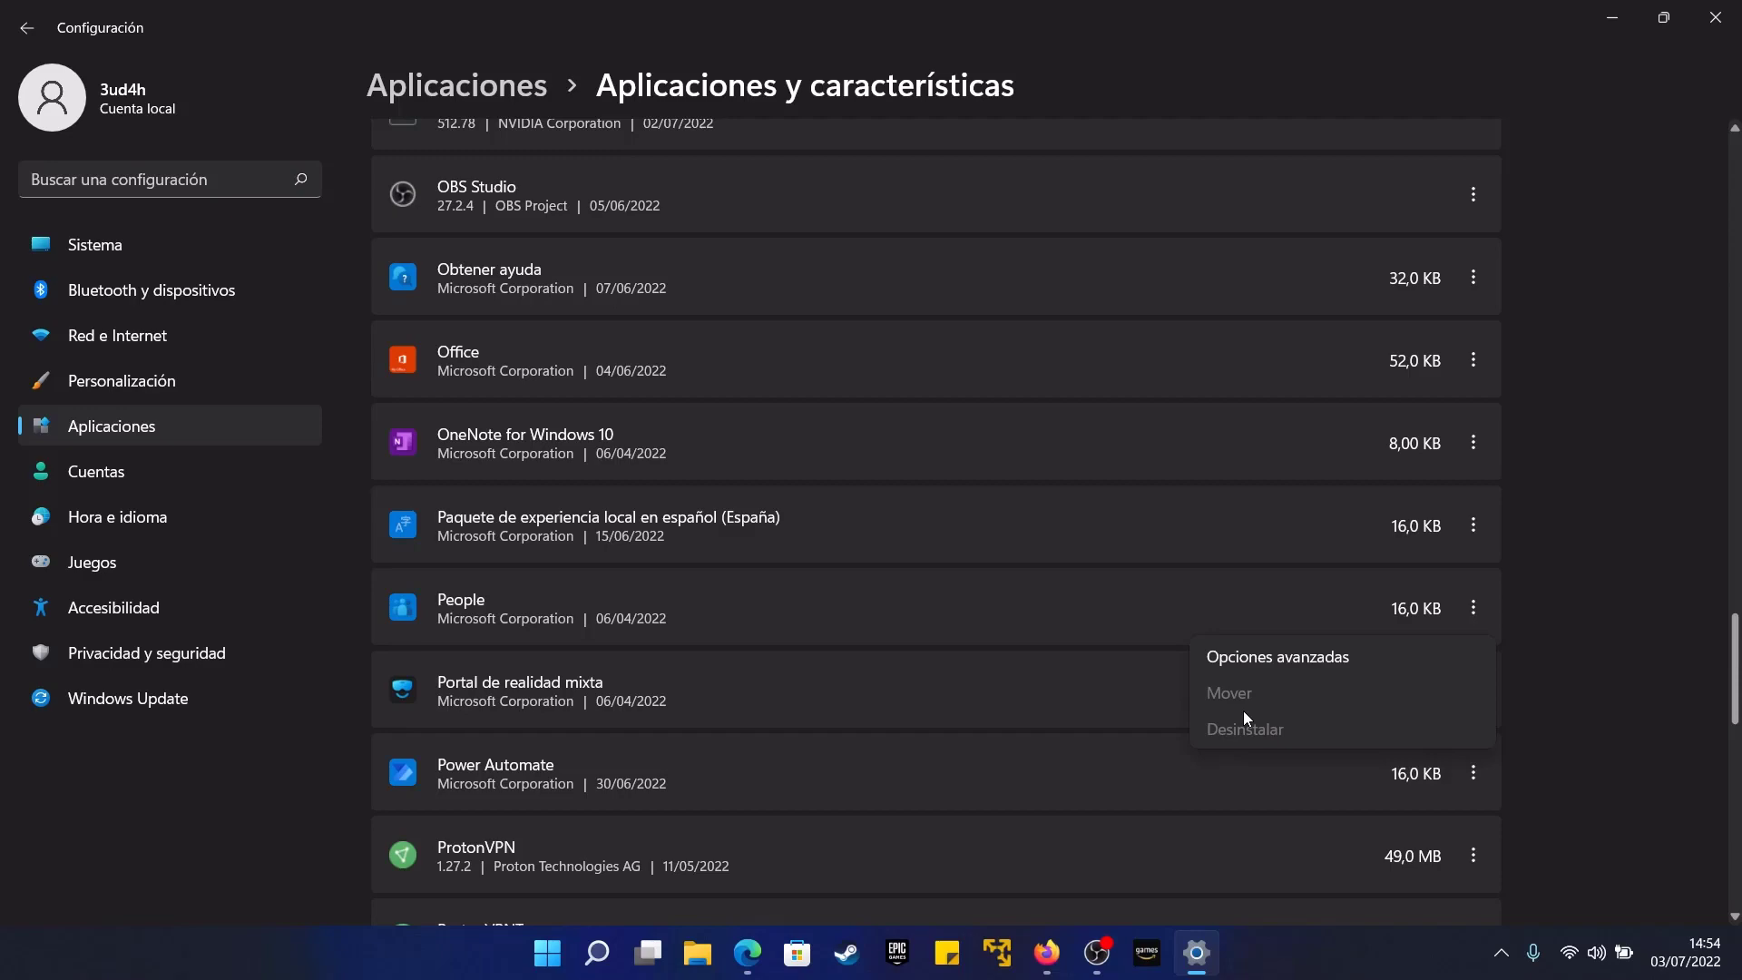
left_click(1619, 29)
- Switch to Microsoft Edge and download the latest version of 10AppsManager, 2.0, from its Uptodown page
left_click(746, 953)
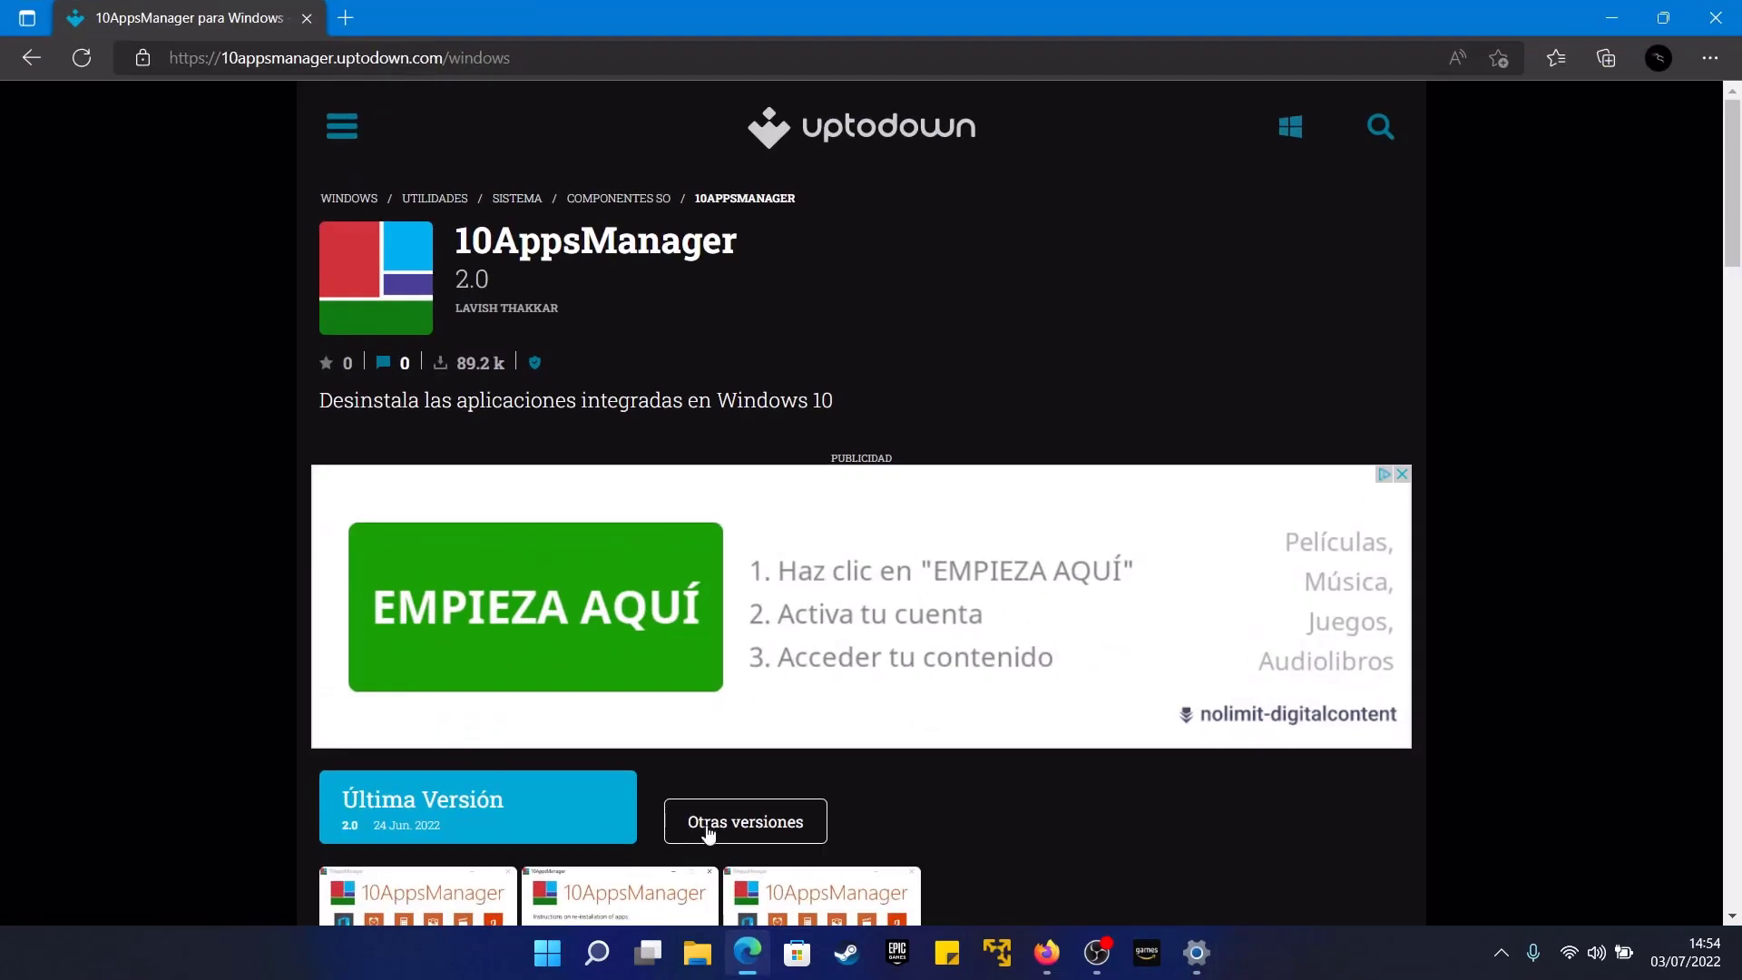
left_click(376, 58)
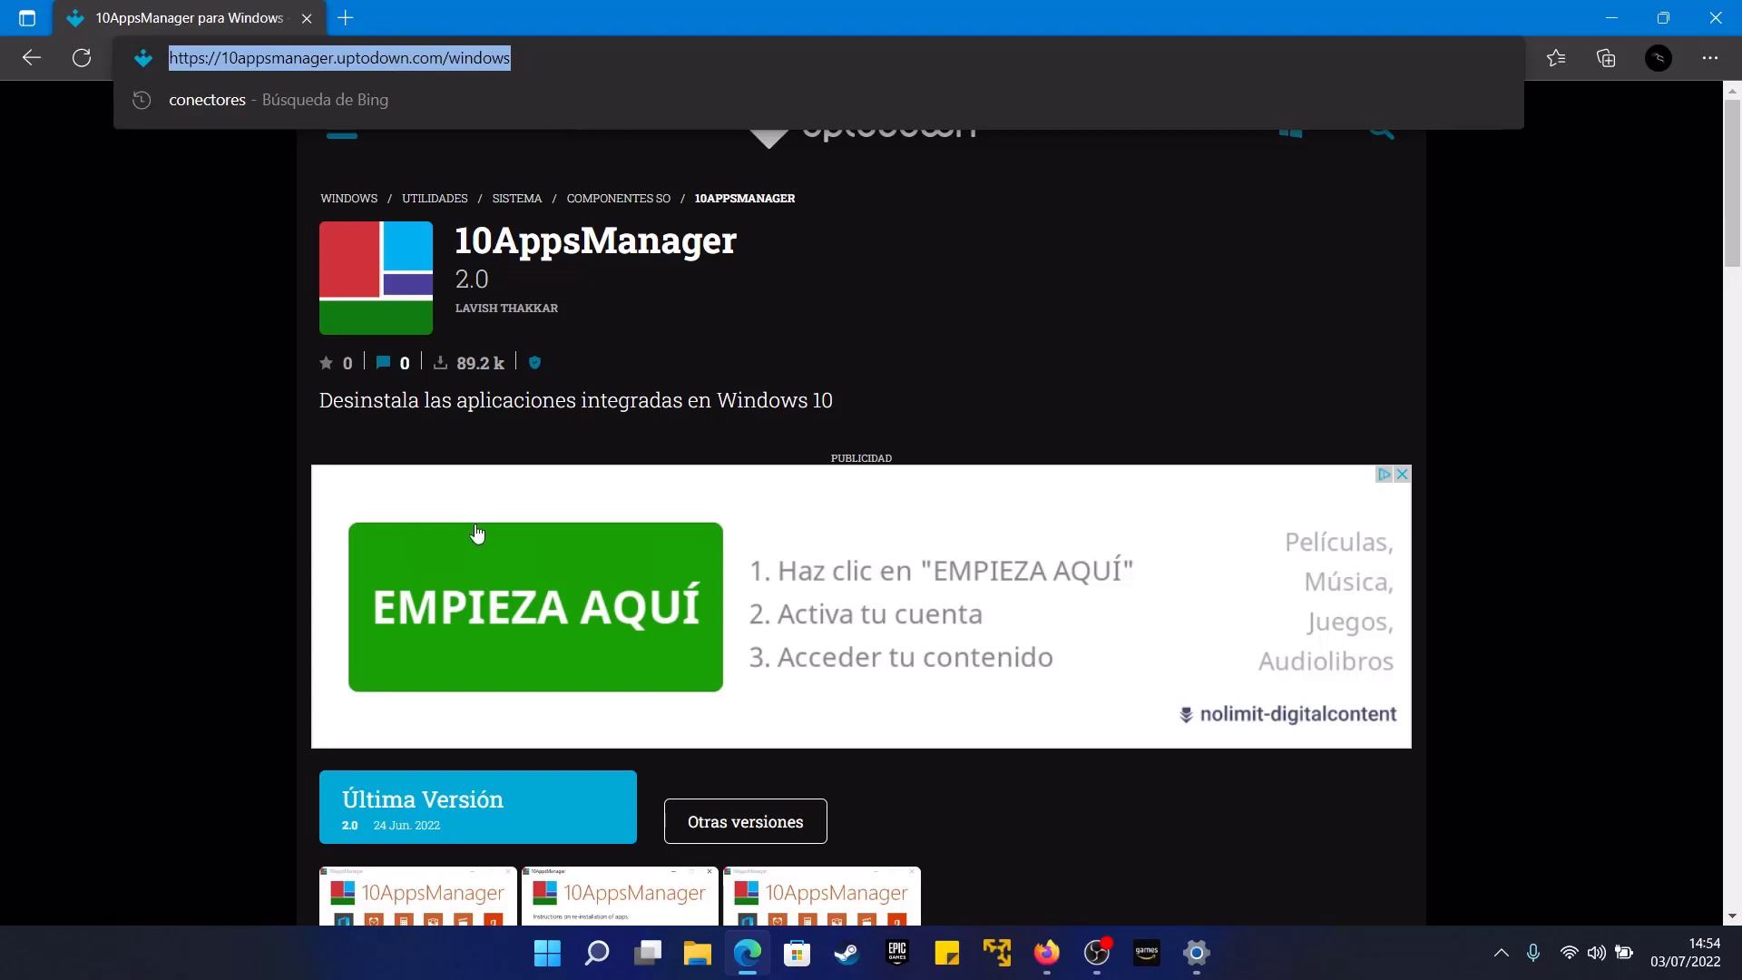
left_click(466, 802)
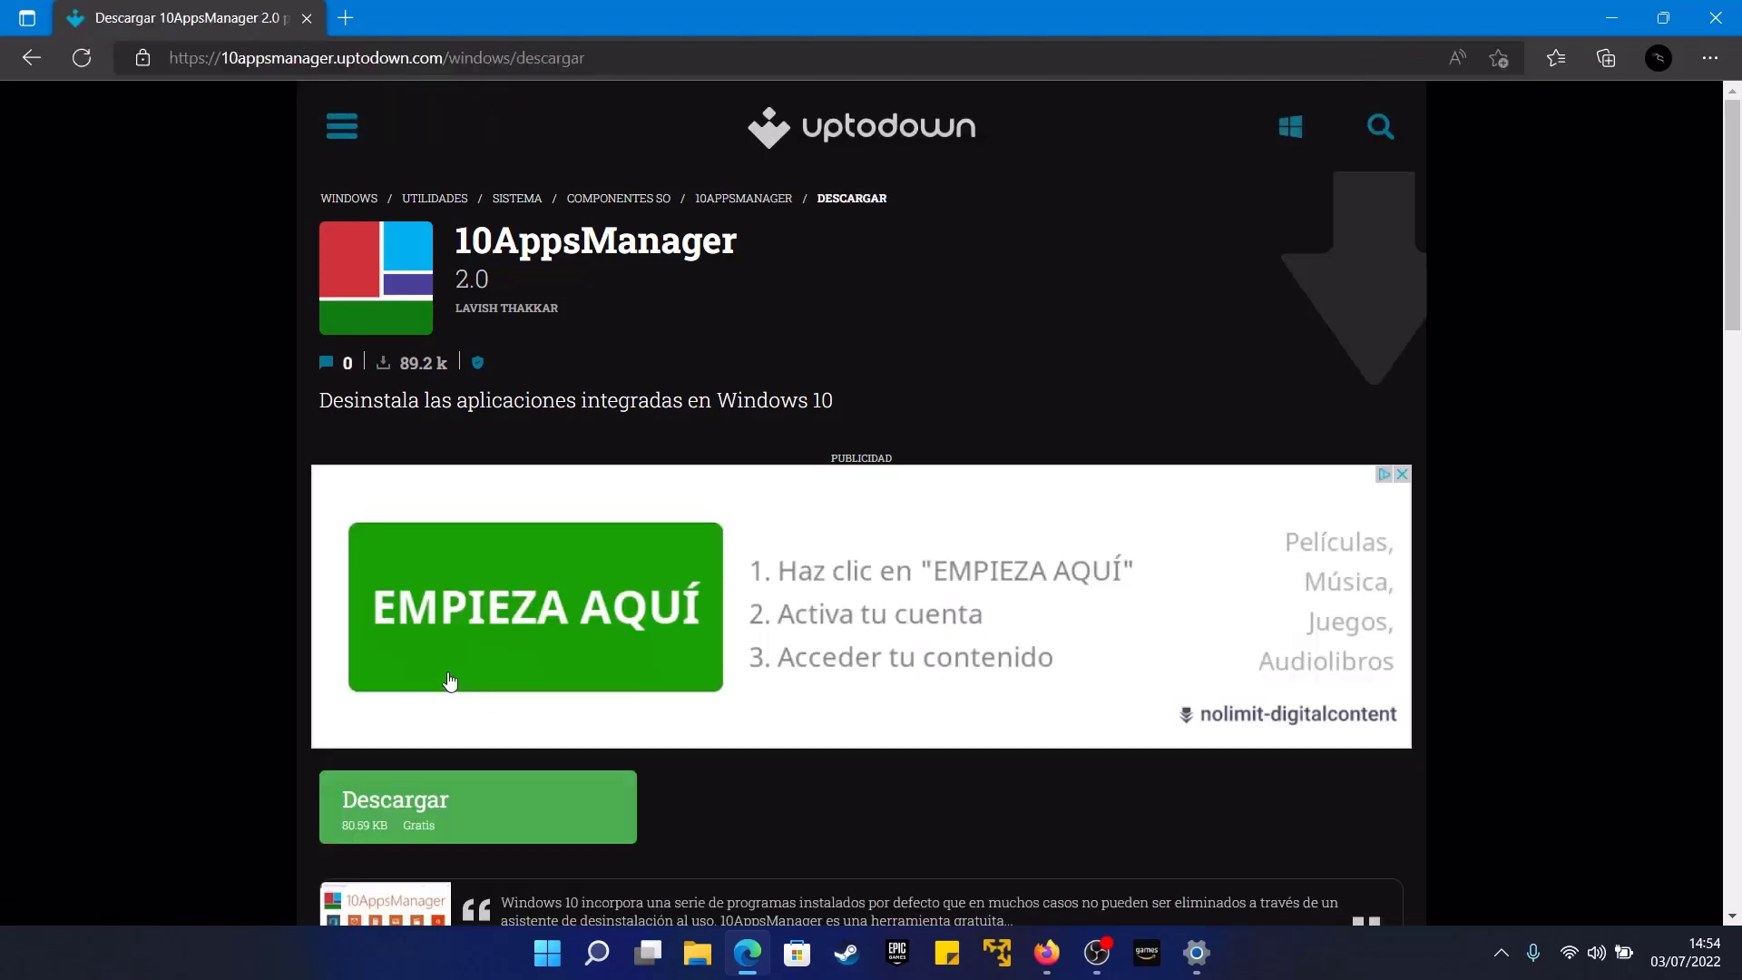
left_click(450, 822)
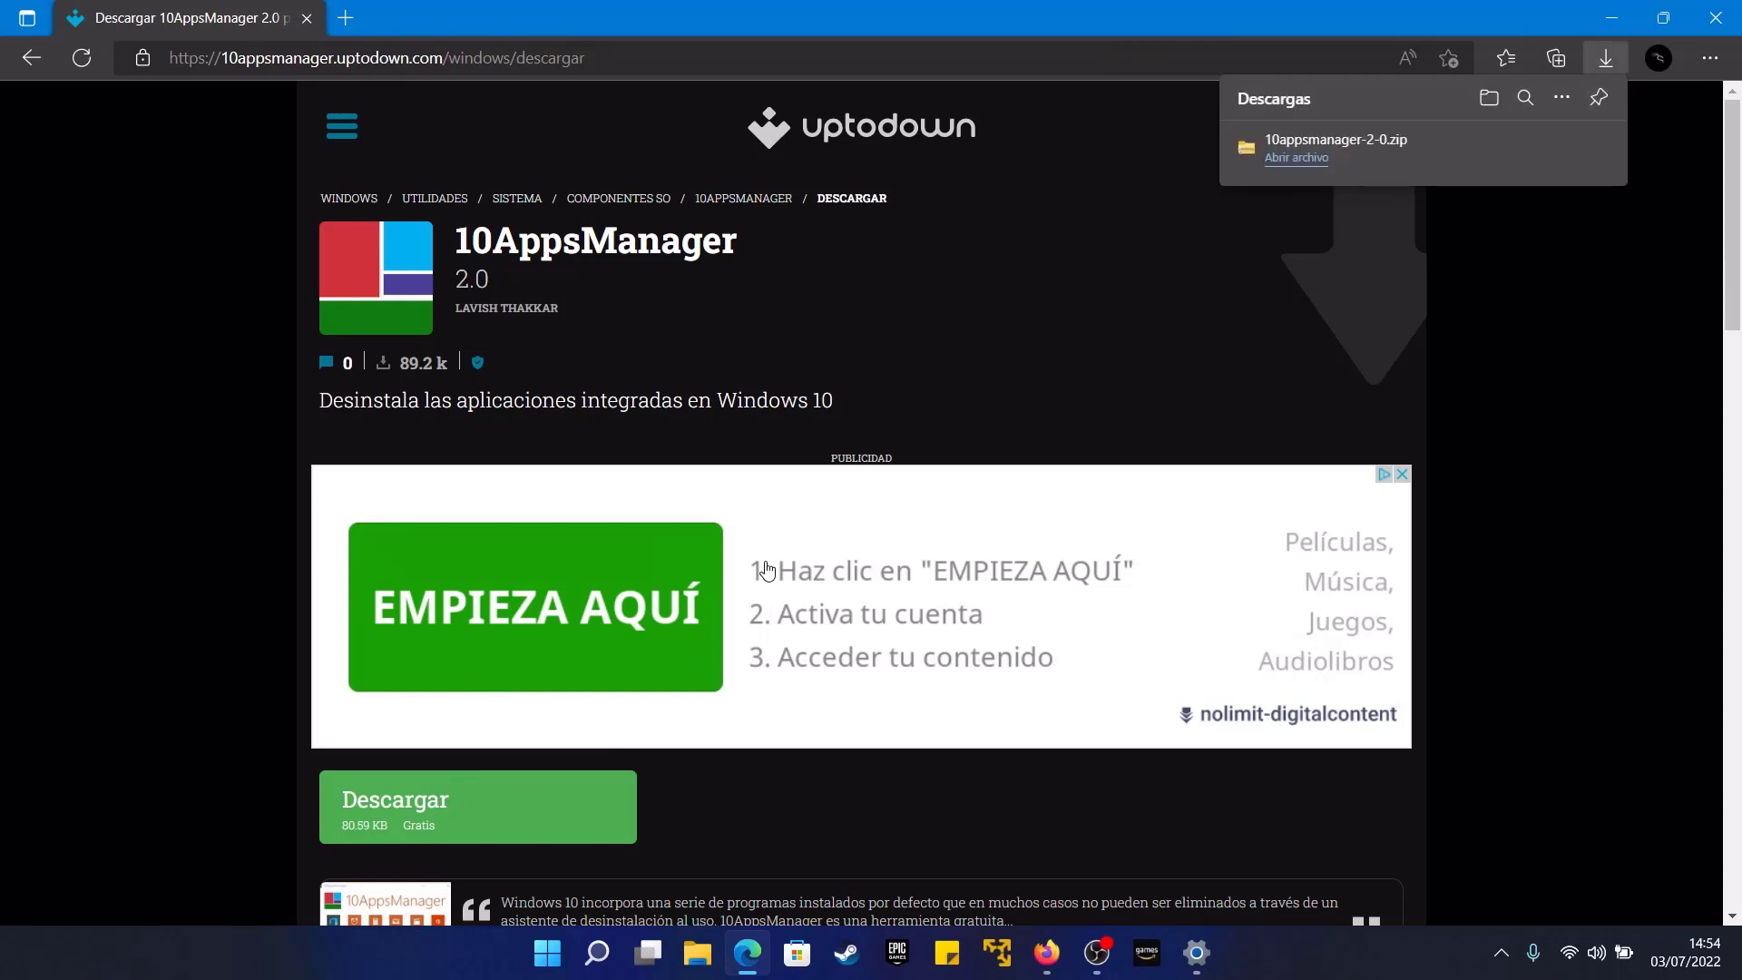
- Open the downloaded 10appsmanager-2-0.zip and extract all its files to the proposed 10appsmanager-2-0 folder in Downloads
left_click(1295, 158)
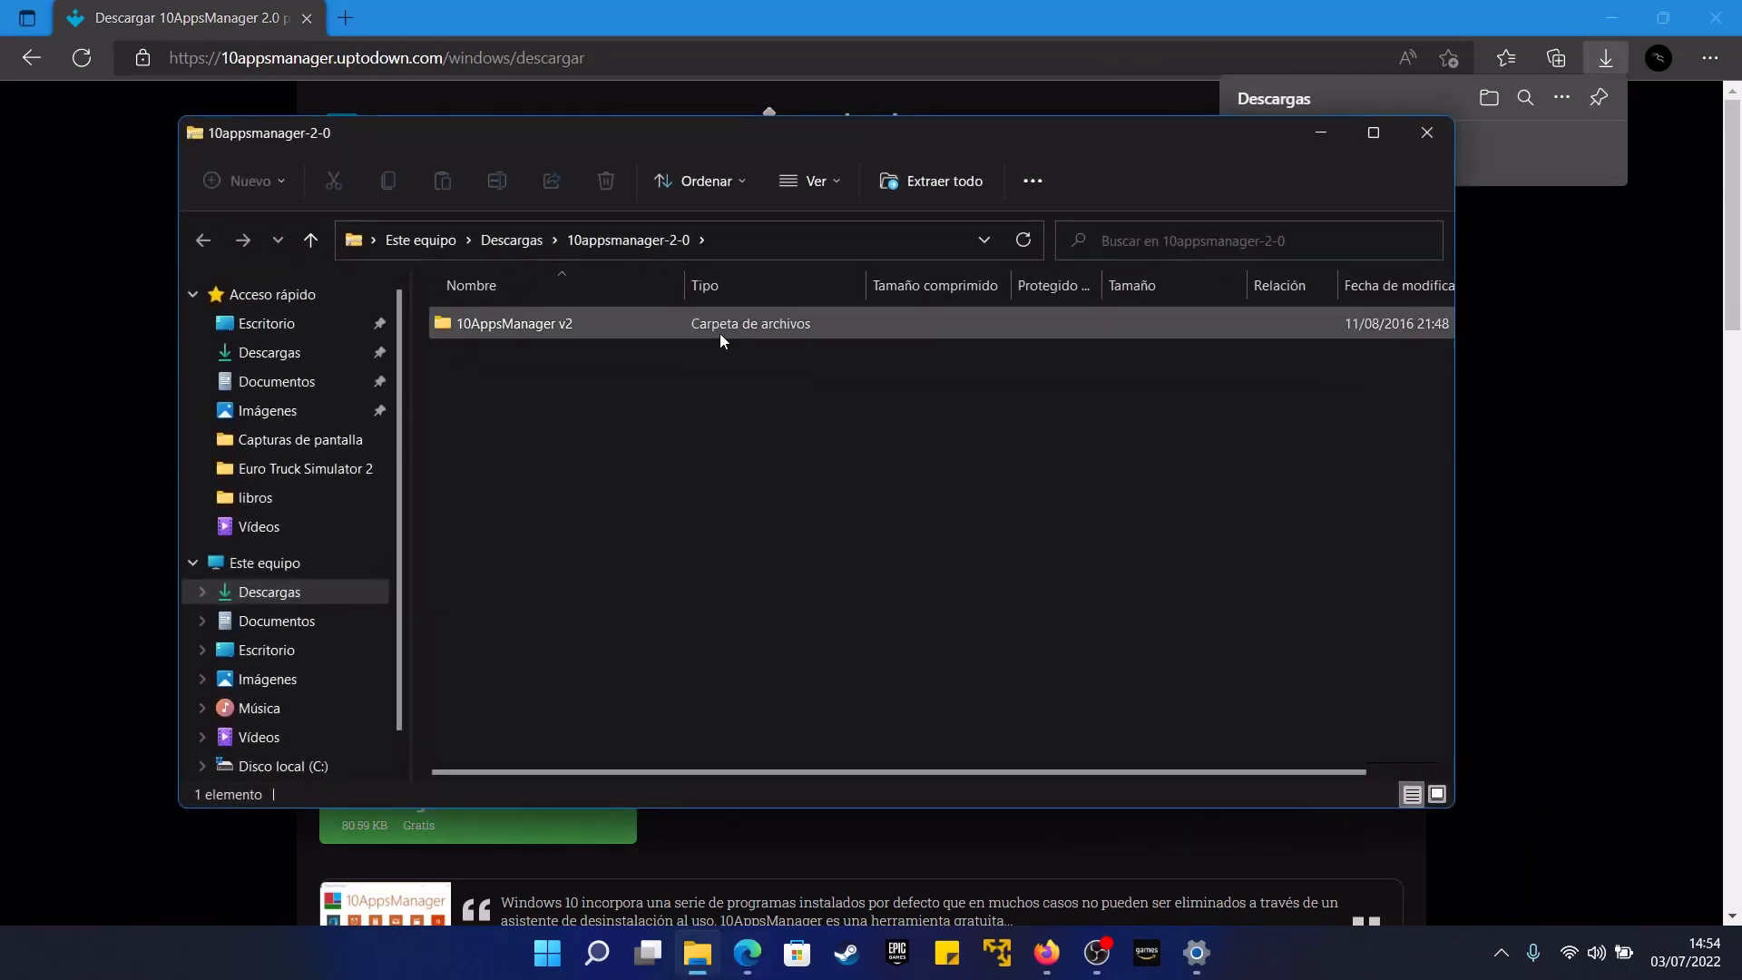
double_click(563, 327)
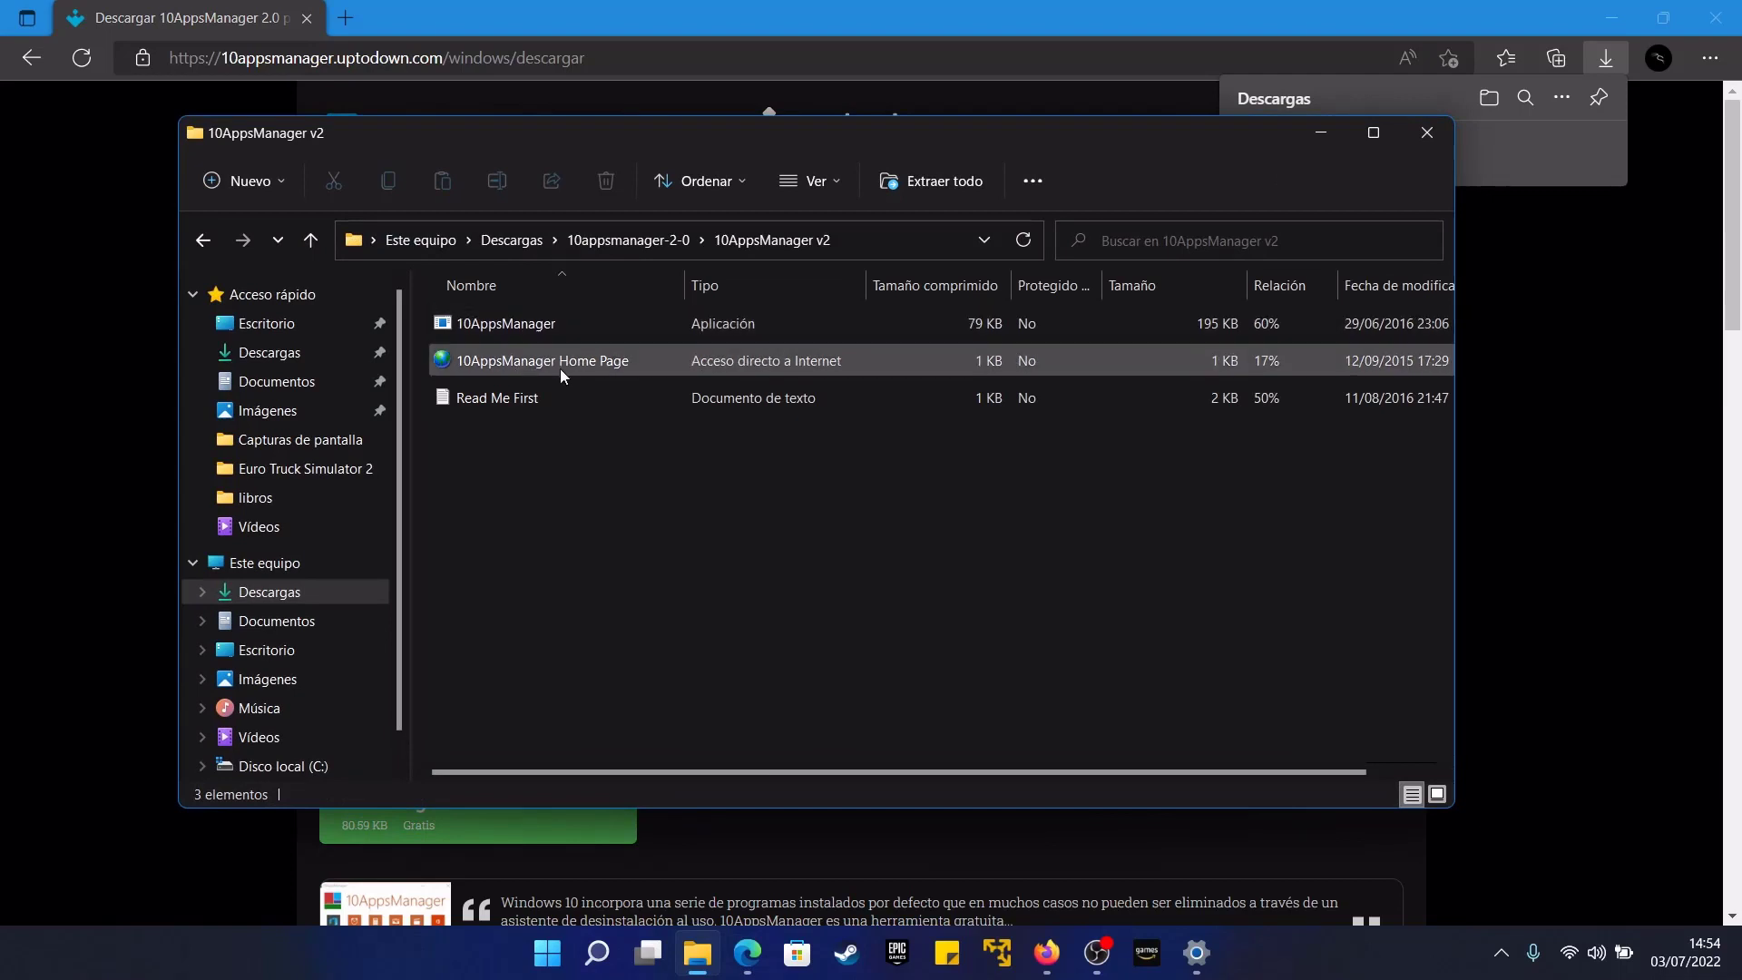
left_click(508, 327)
double_click(508, 324)
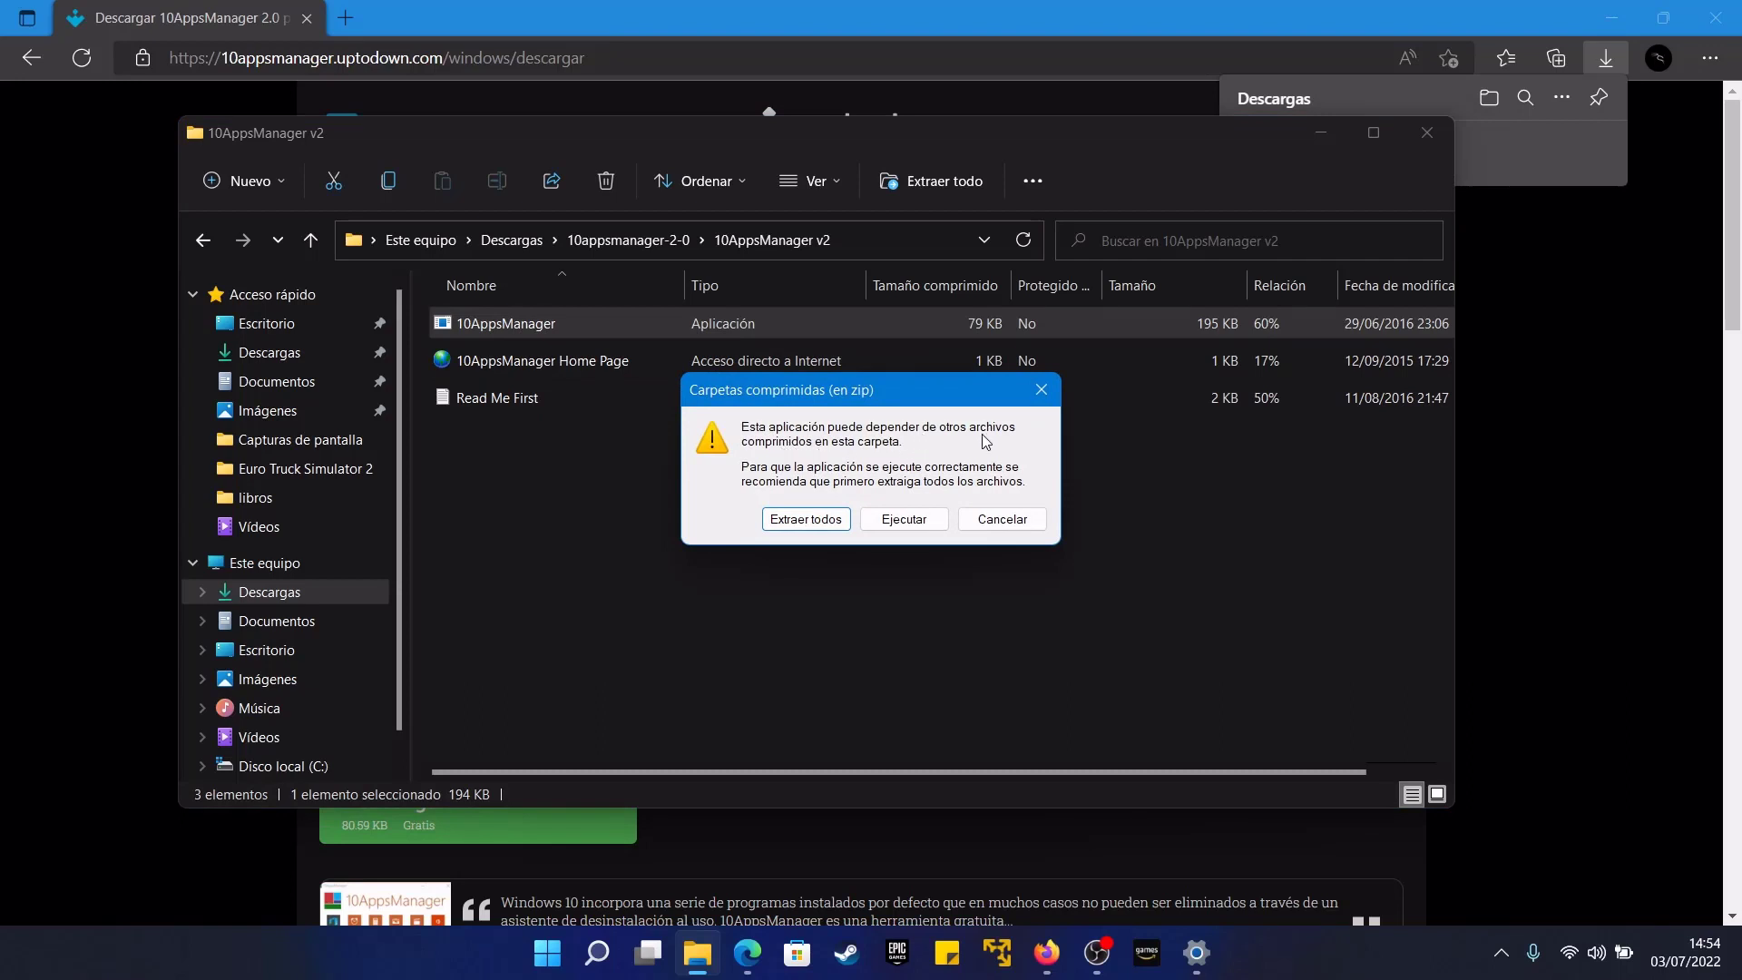
left_click(777, 519)
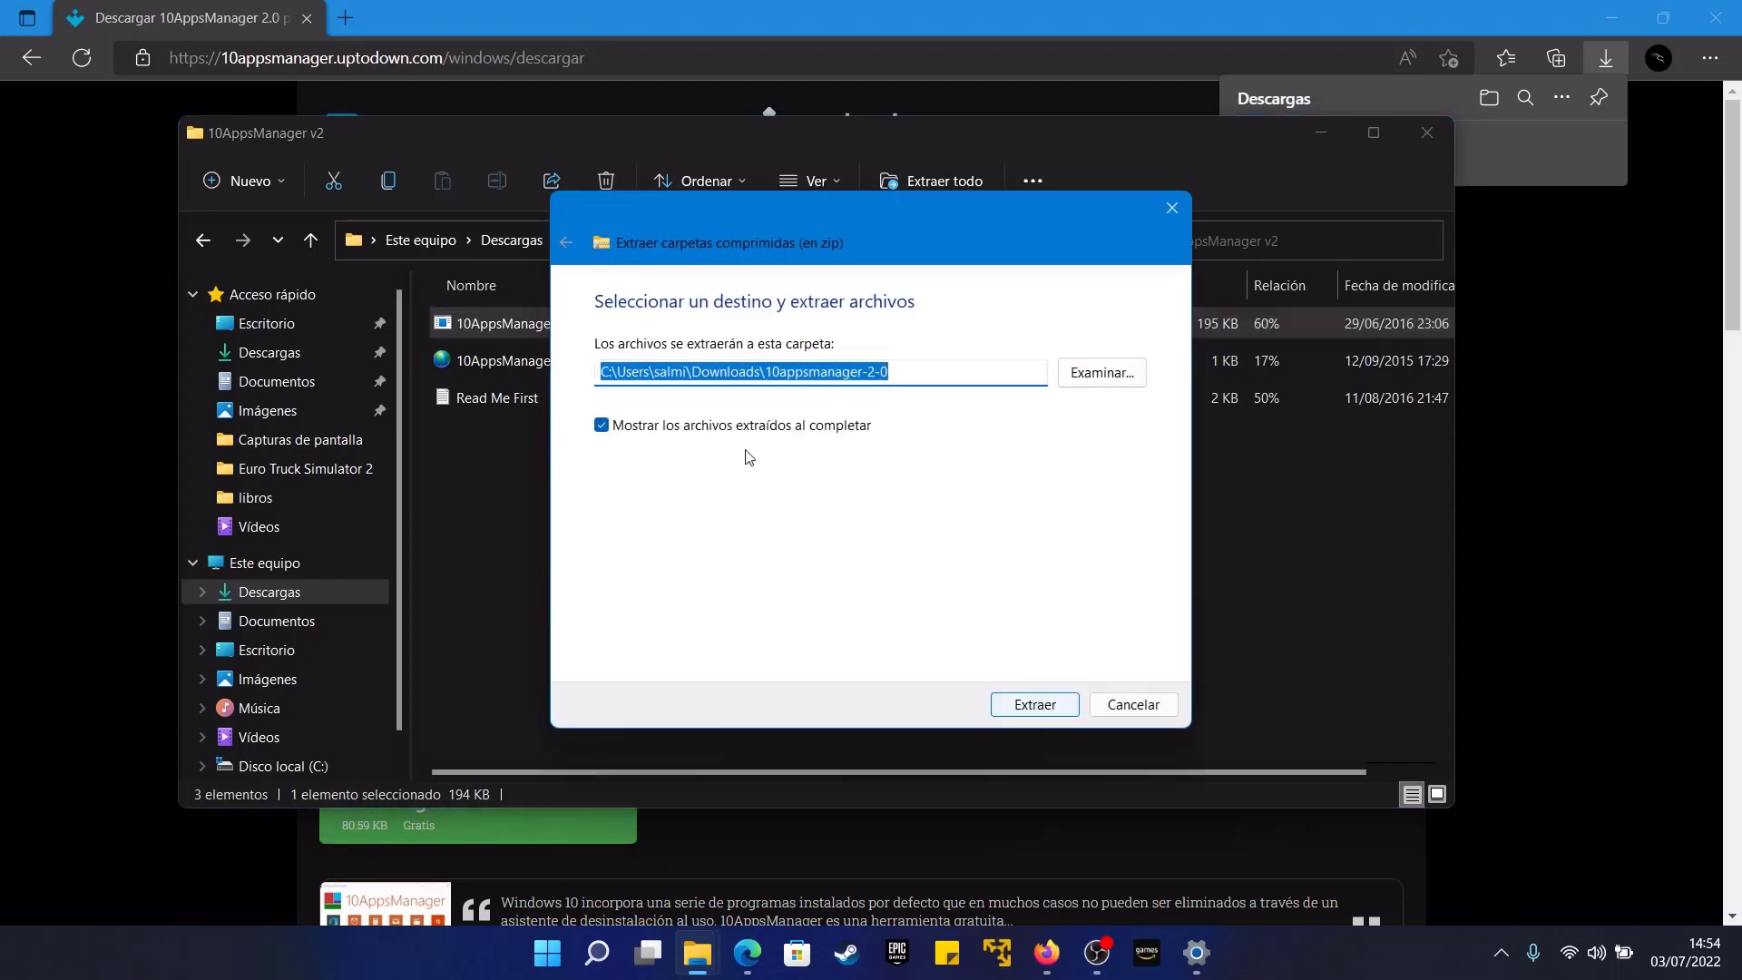
left_click(1023, 706)
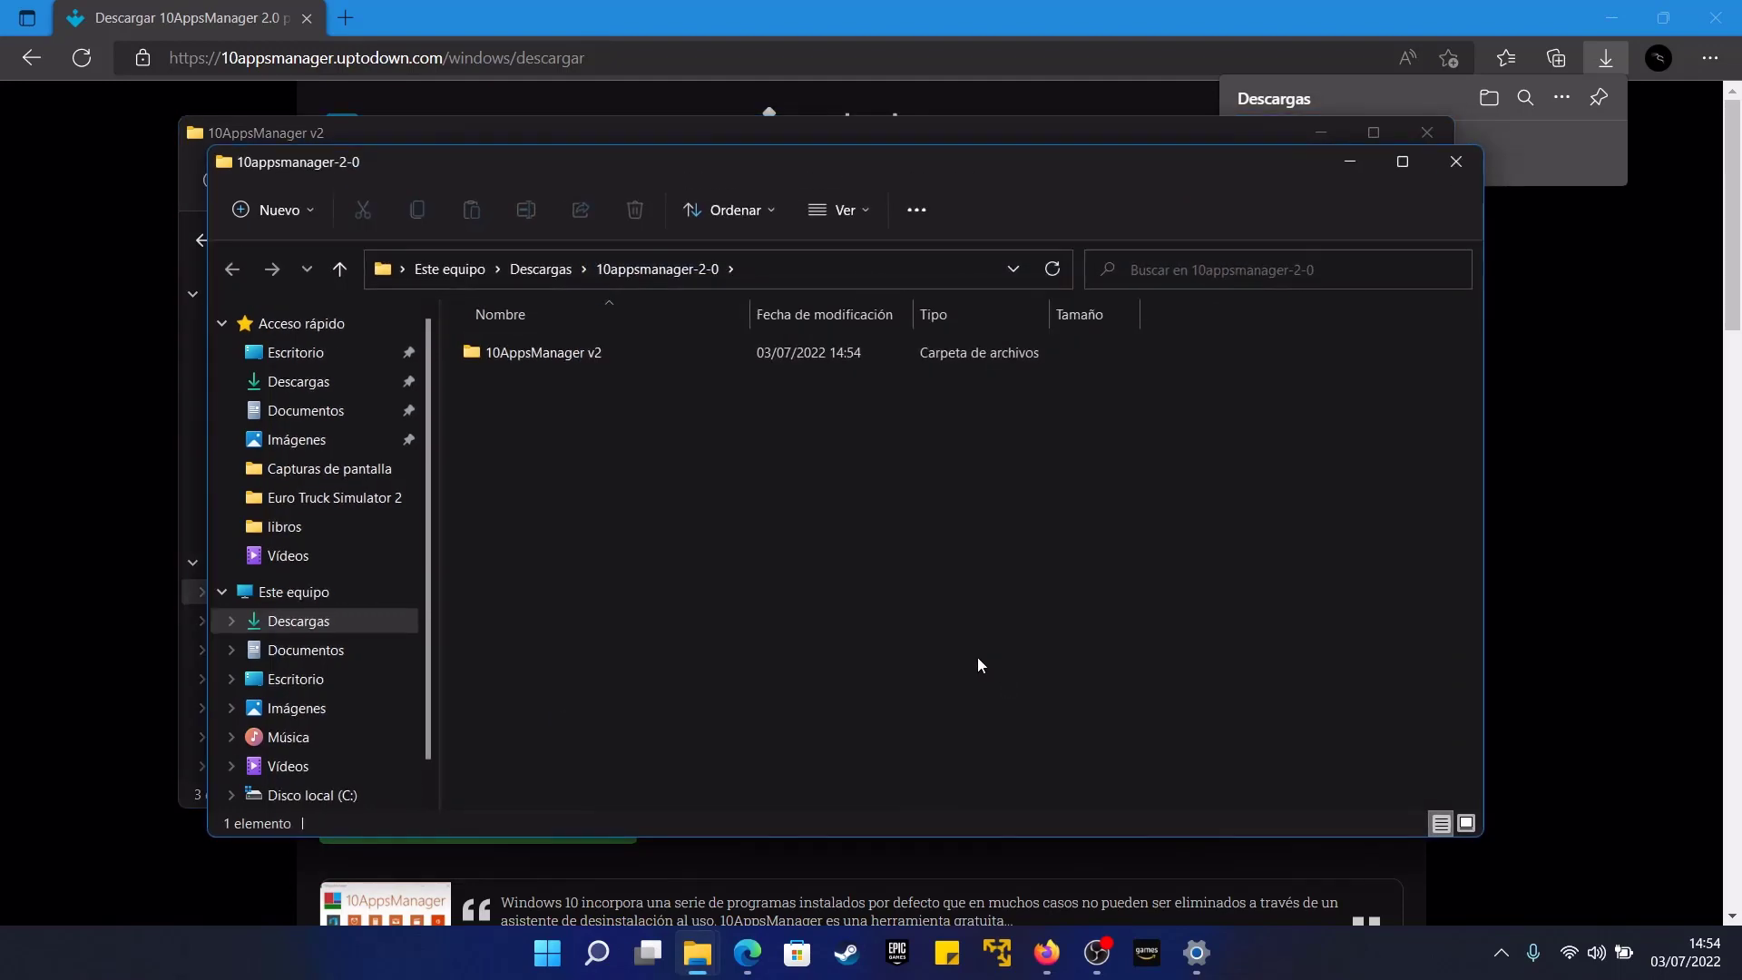
- Run the 10AppsManager application from the extracted 10AppsManager v2 folder as administrator
double_click(612, 352)
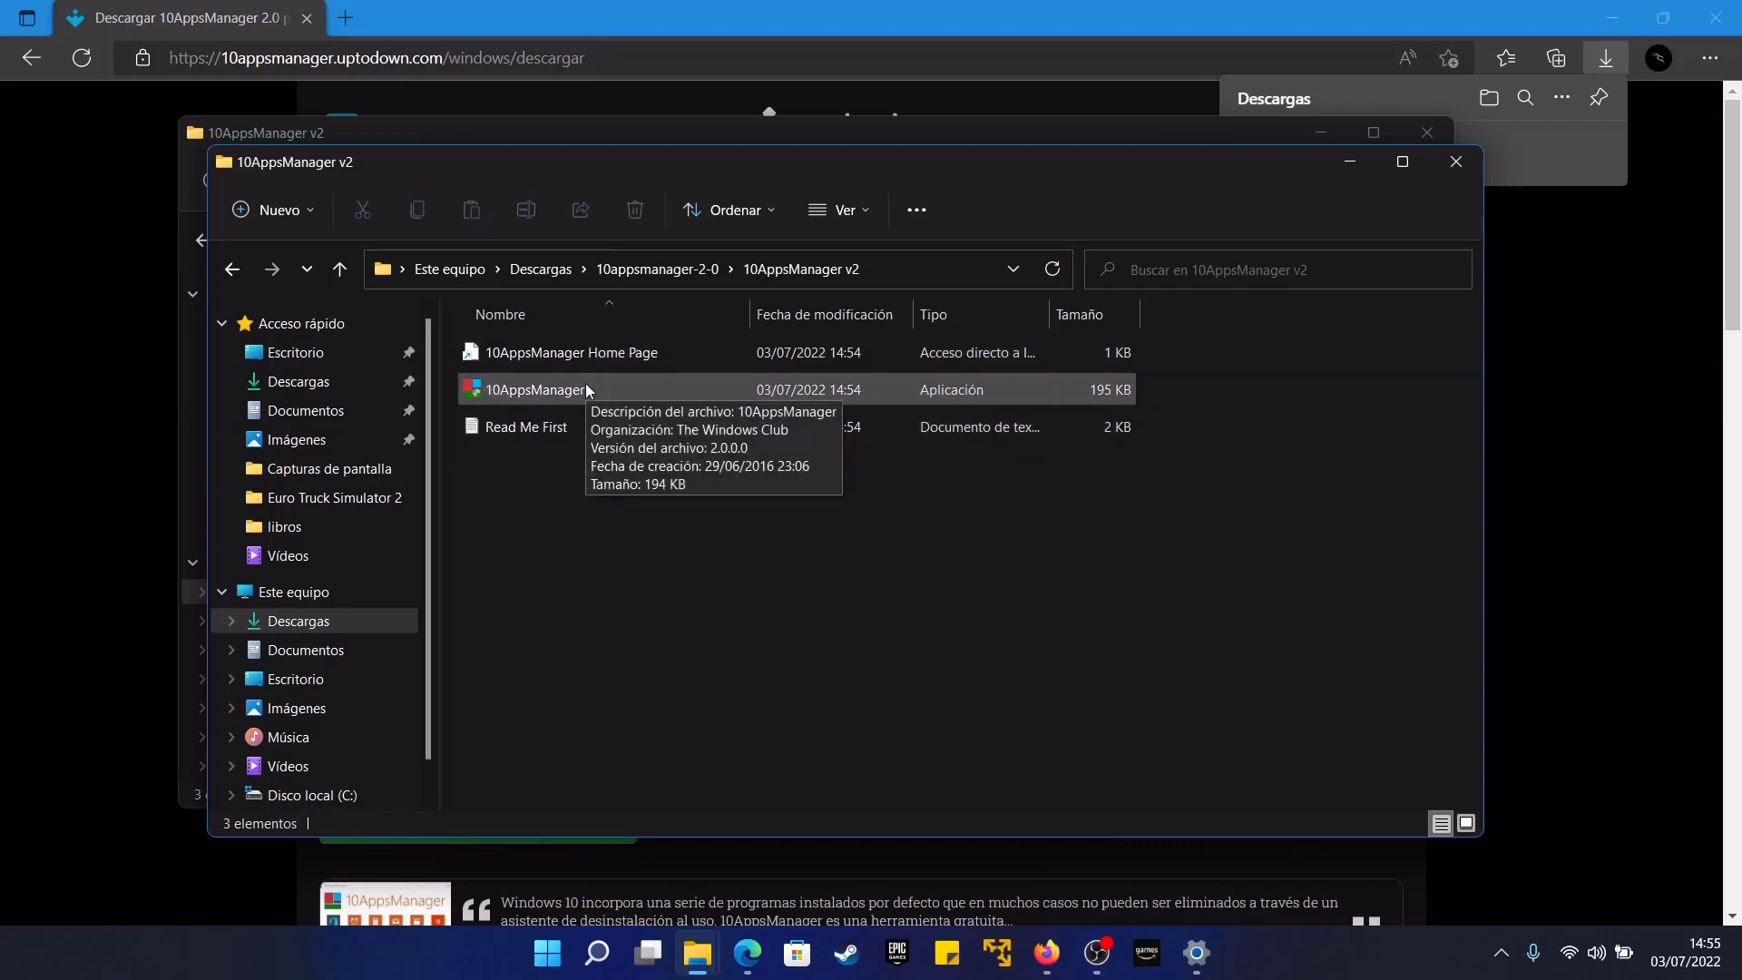
left_click(506, 393)
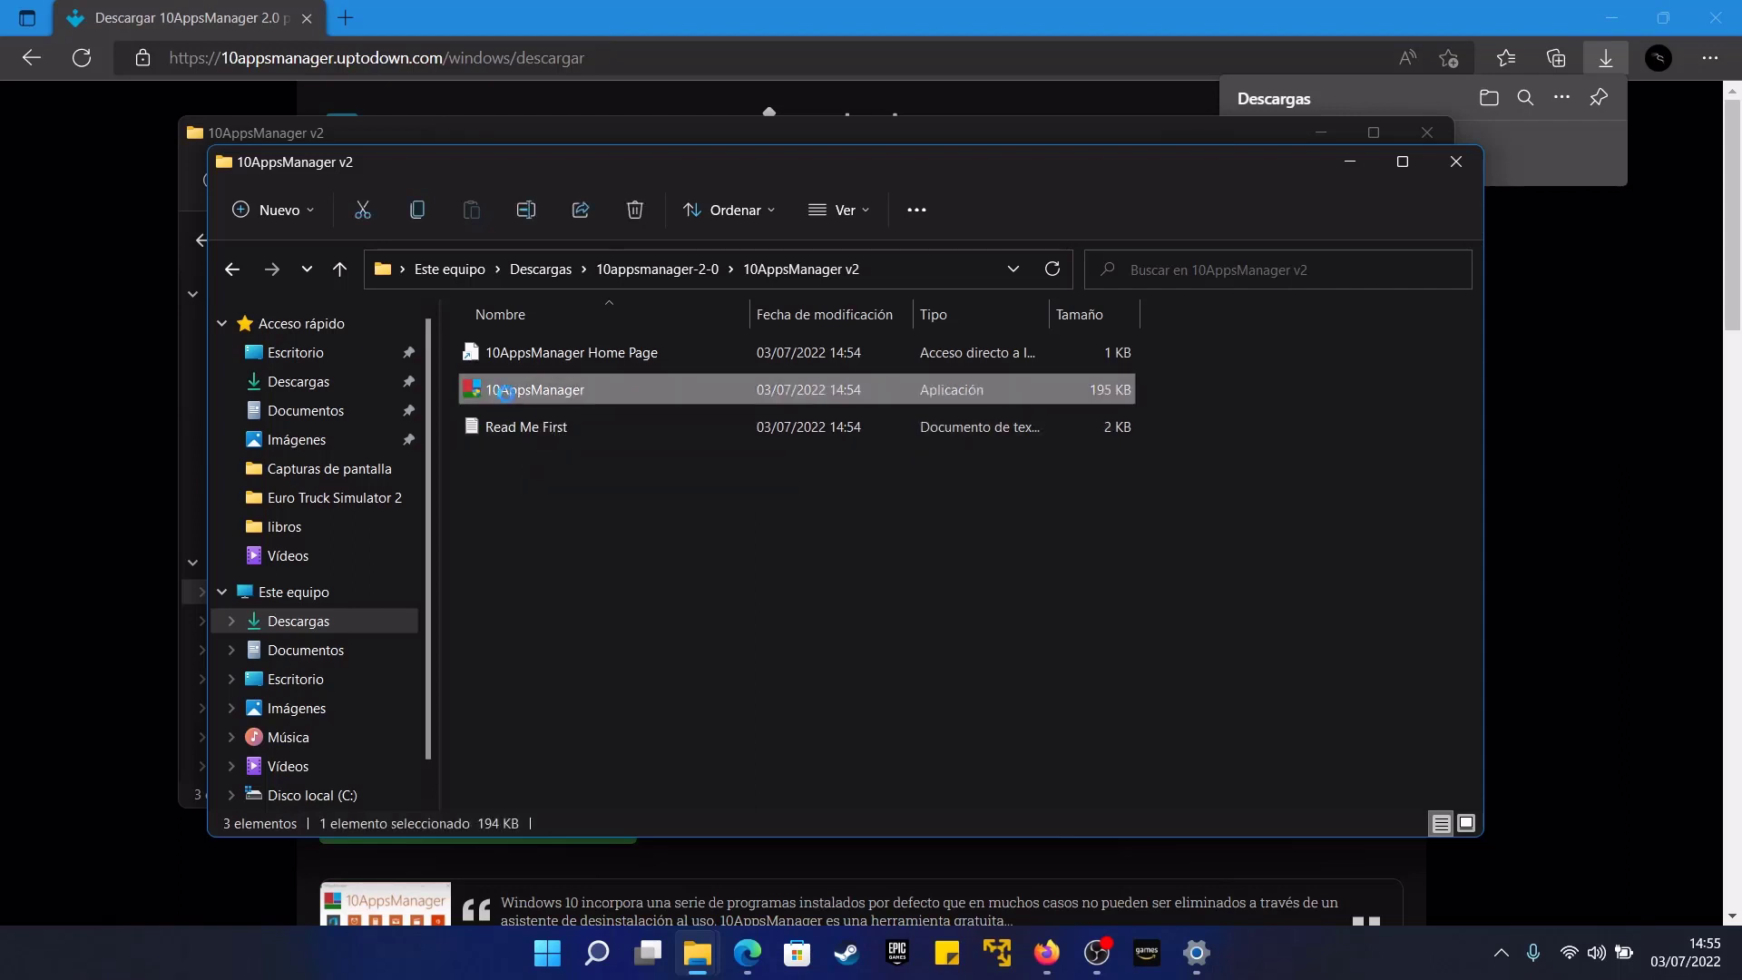
right_click(506, 394)
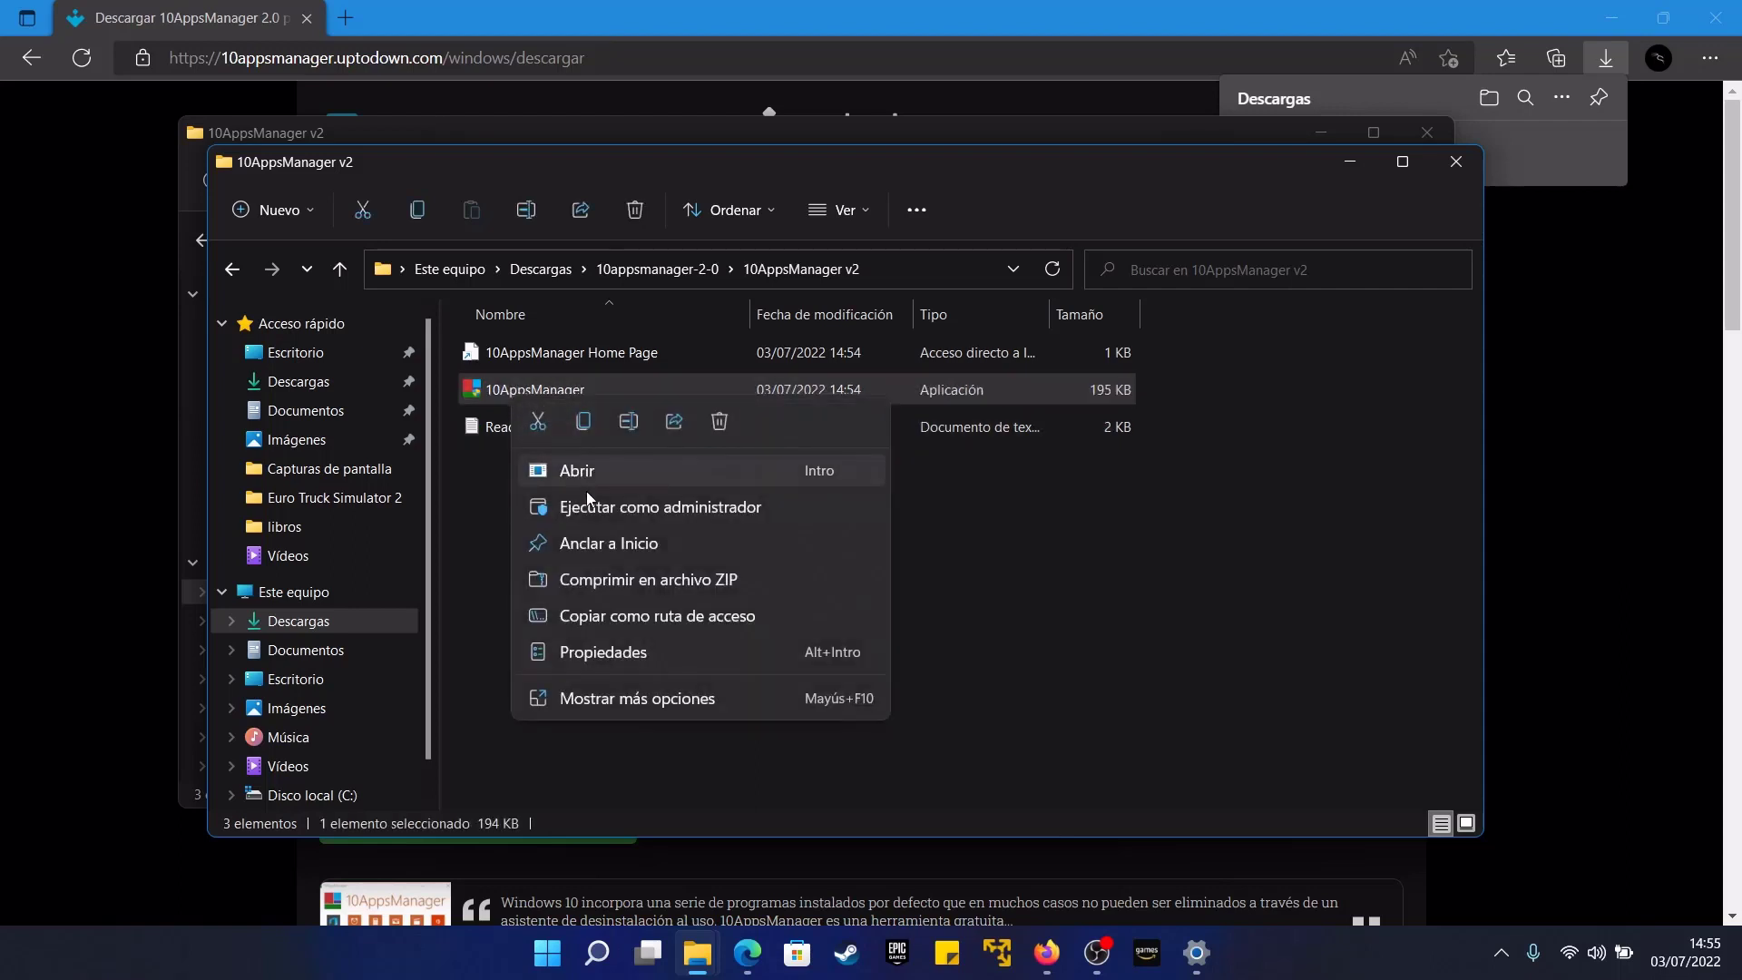
left_click(672, 507)
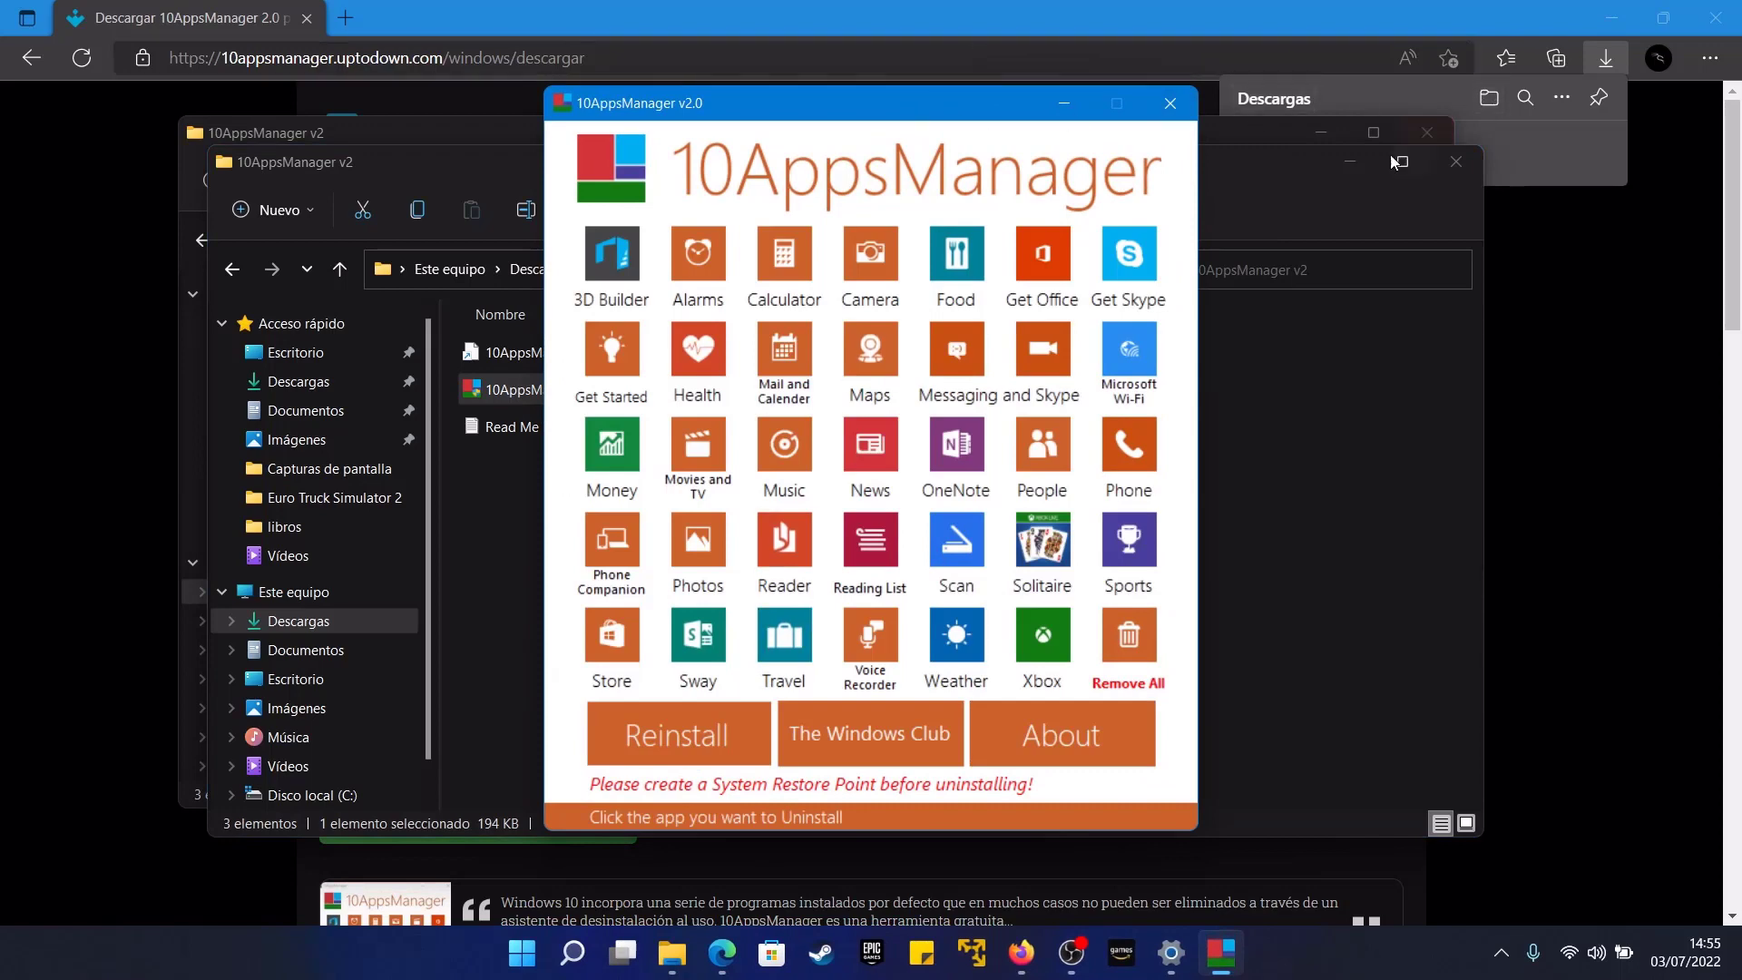
- Minimize both File Explorer windows and the browser, and move the 10AppsManager window slightly higher on the desktop
left_click(1343, 159)
left_click(1327, 145)
left_click(1610, 18)
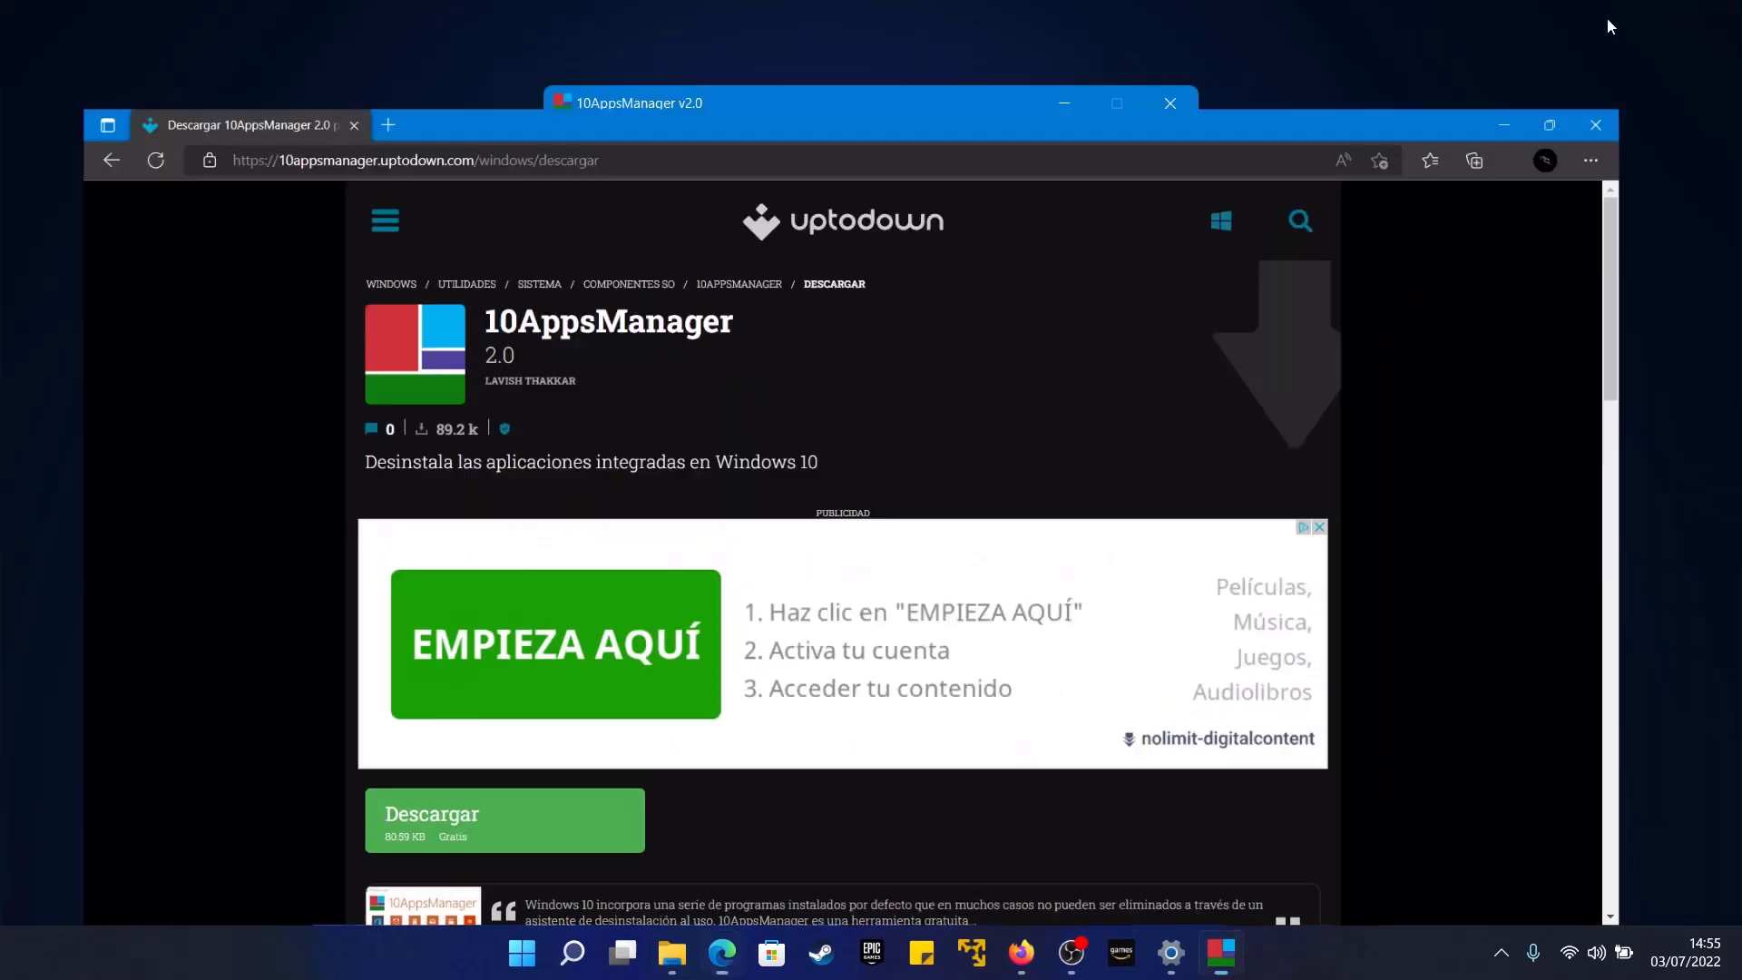
mouse_move(976, 109)
left_mouse_down()
mouse_move(1020, 73)
mouse_move(995, 84)
left_mouse_up()
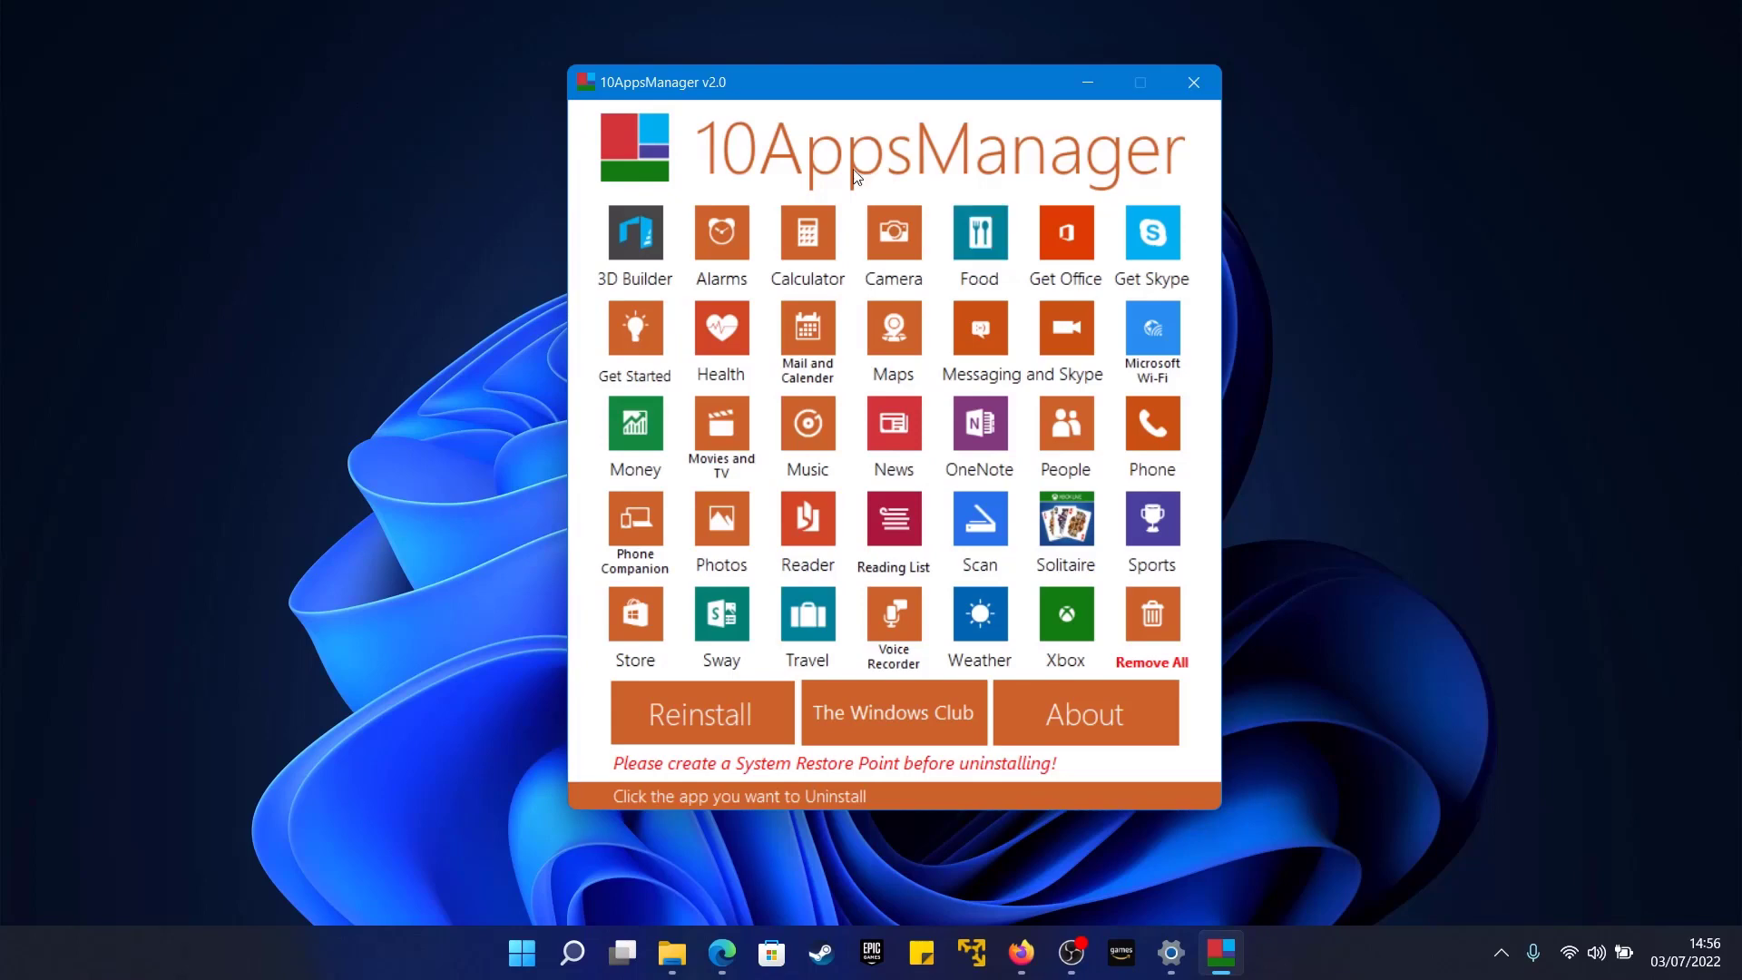
- Uninstall the Food app with 10AppsManager and dismiss the completion message
left_click(966, 238)
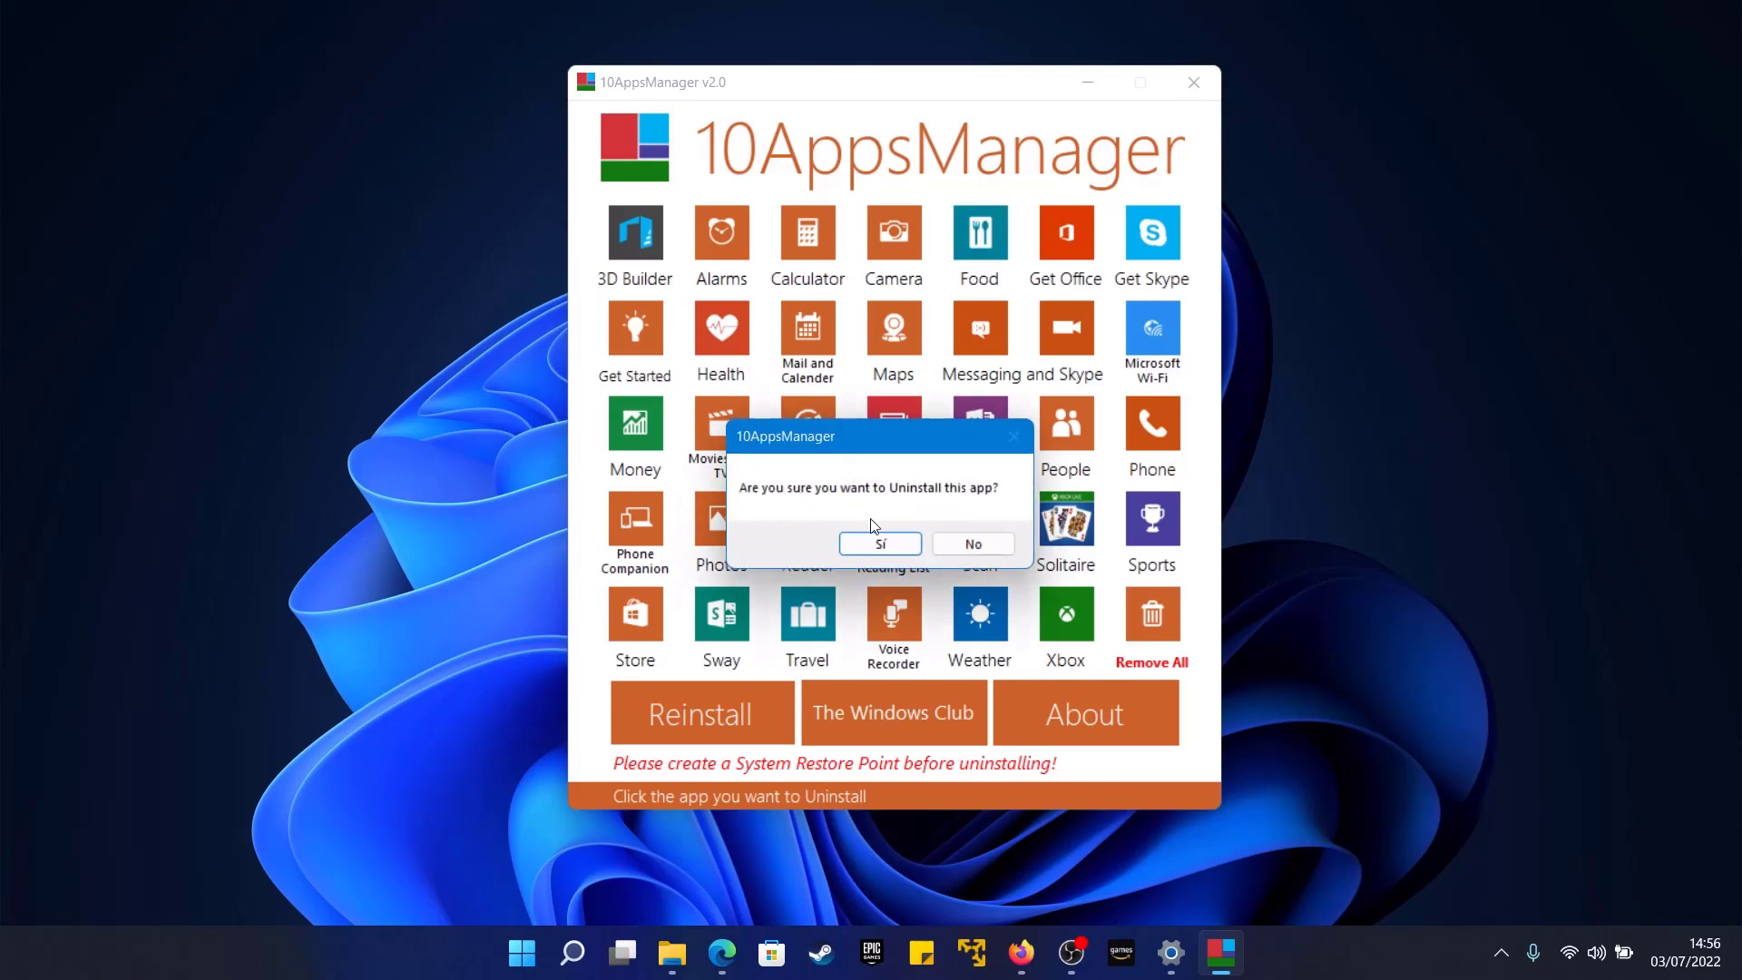
left_click(874, 545)
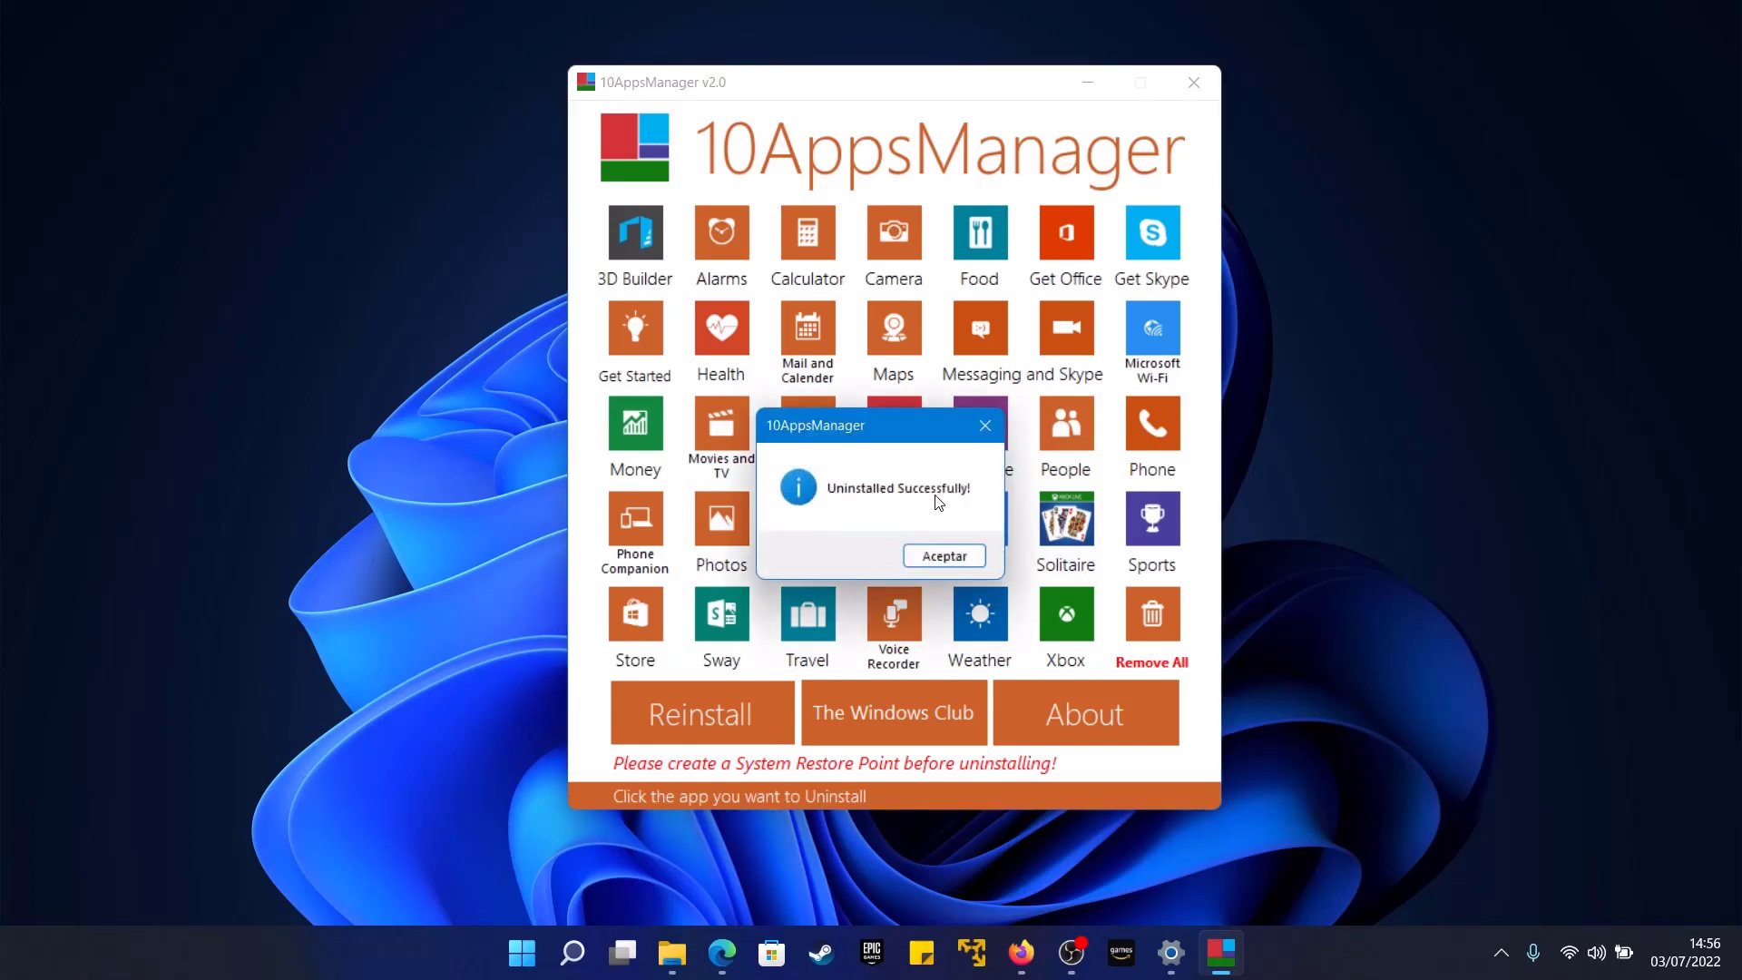
left_click(960, 552)
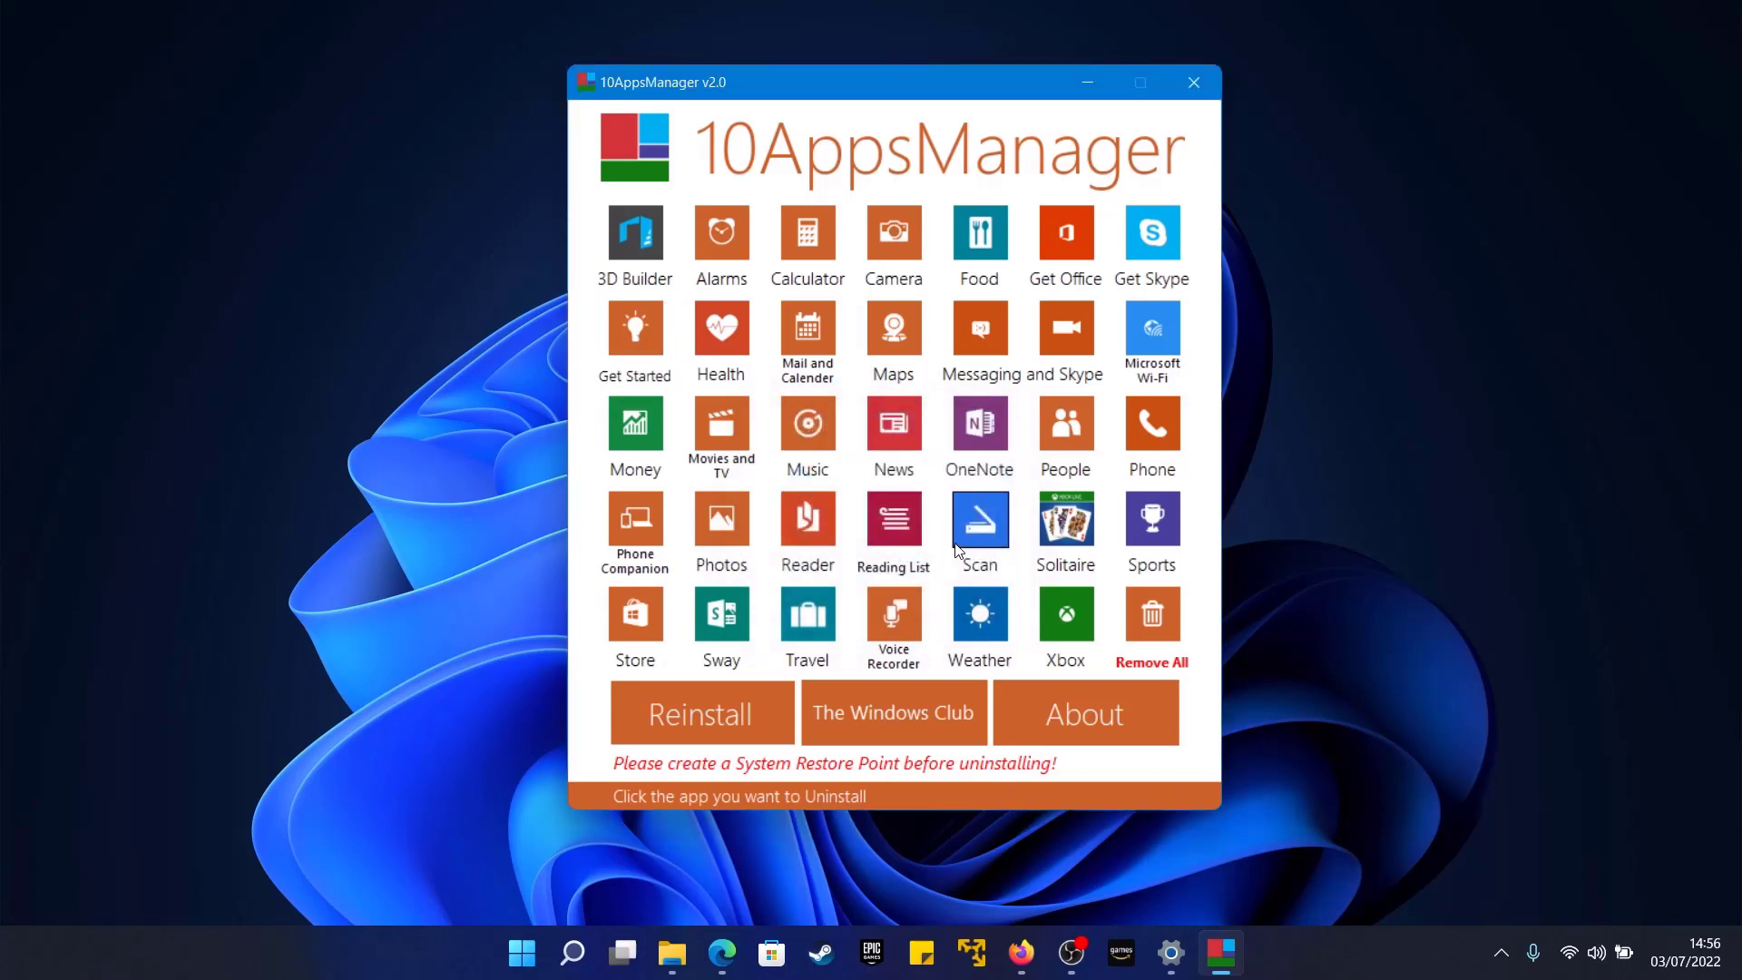
- Uninstall the Solitaire app with 10AppsManager and dismiss the completion message
left_click(1084, 535)
left_click(896, 551)
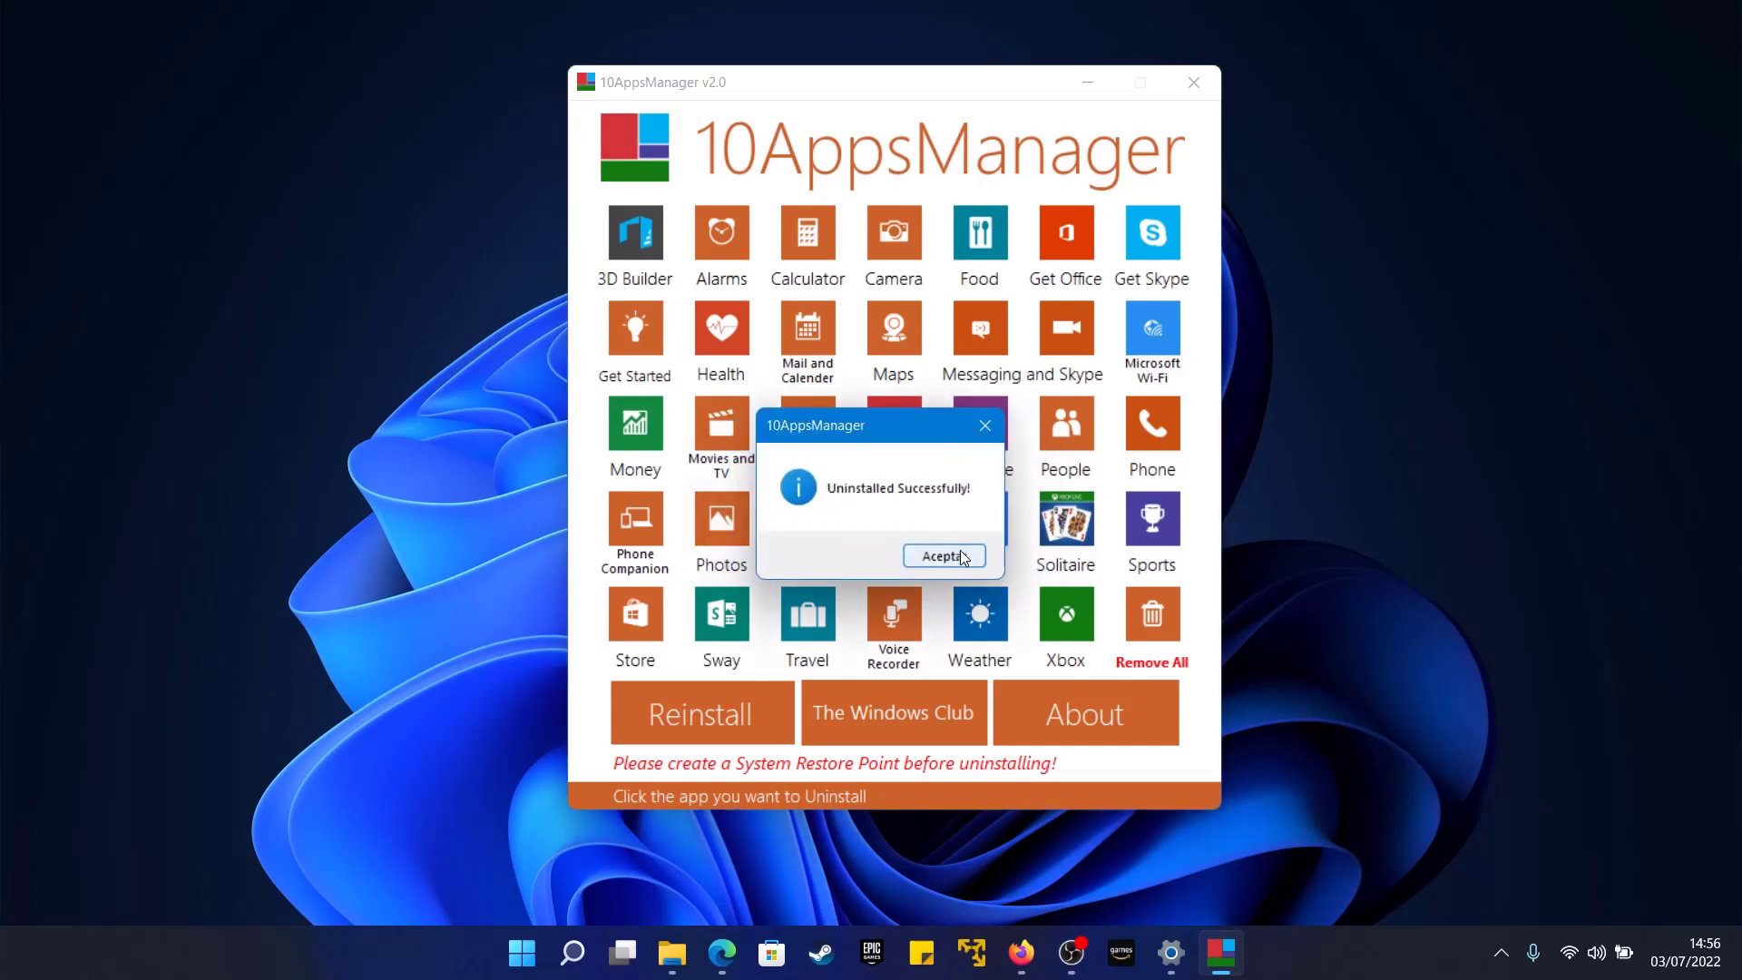
left_click(960, 550)
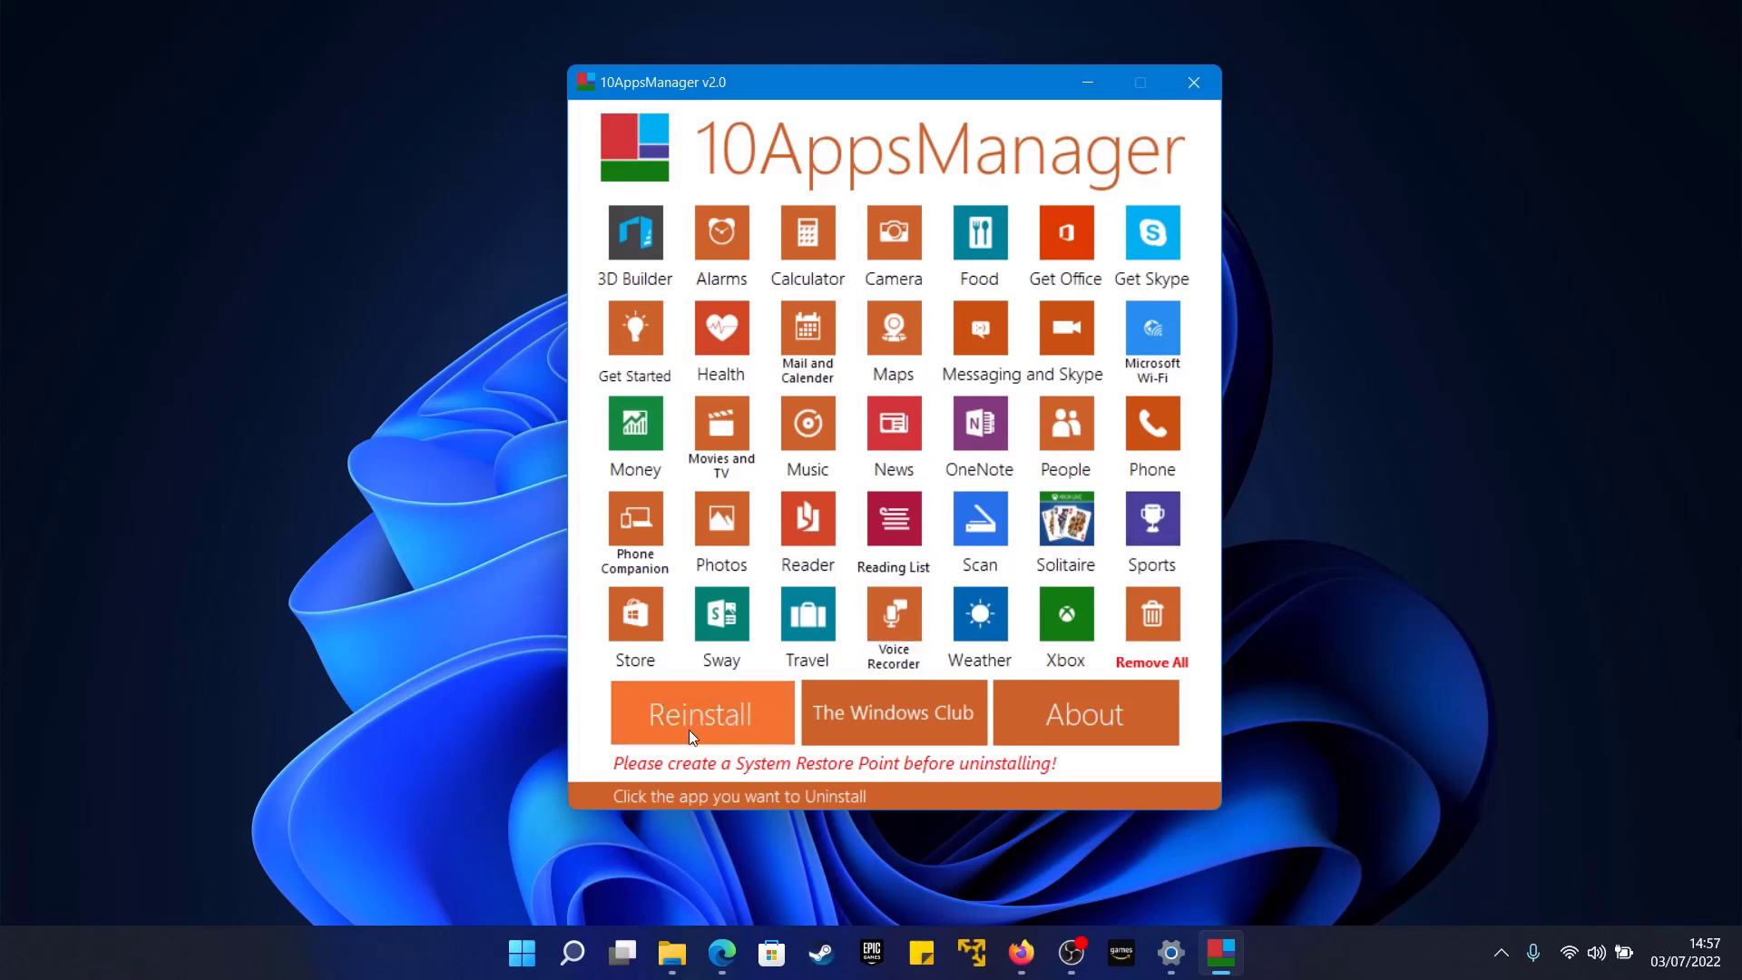
- Start the Reinstall function in 10AppsManager for the removed built-in apps and agree to continue
left_click(700, 708)
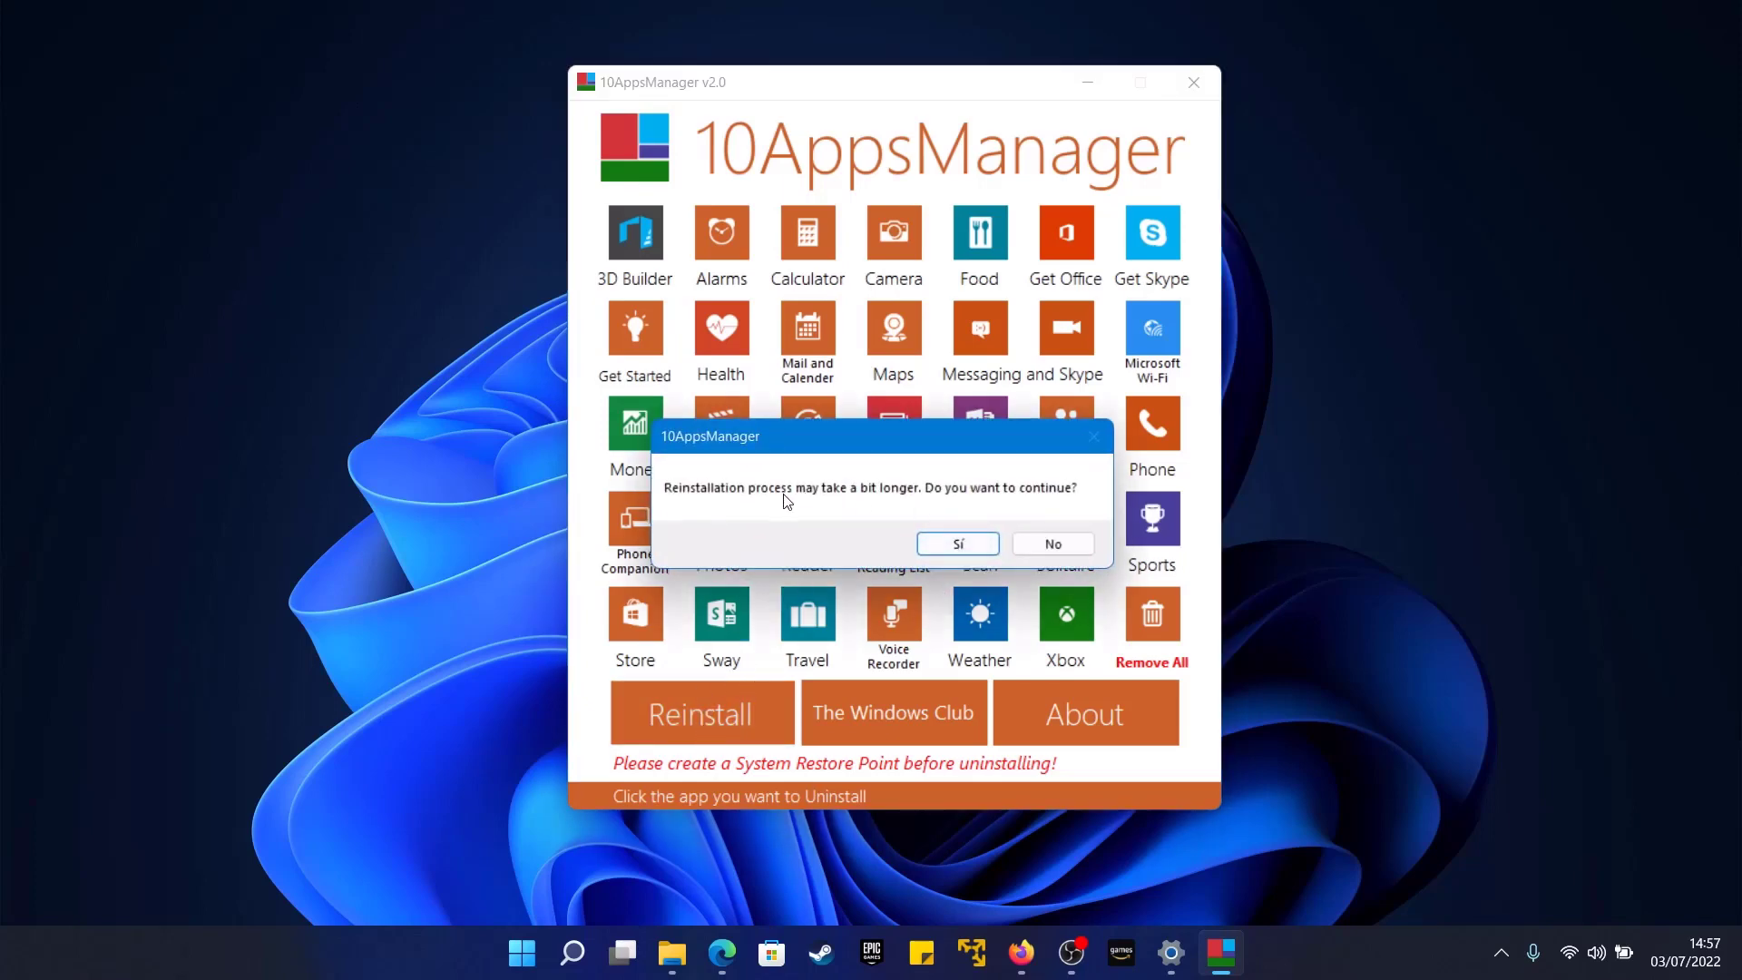
left_click(1052, 543)
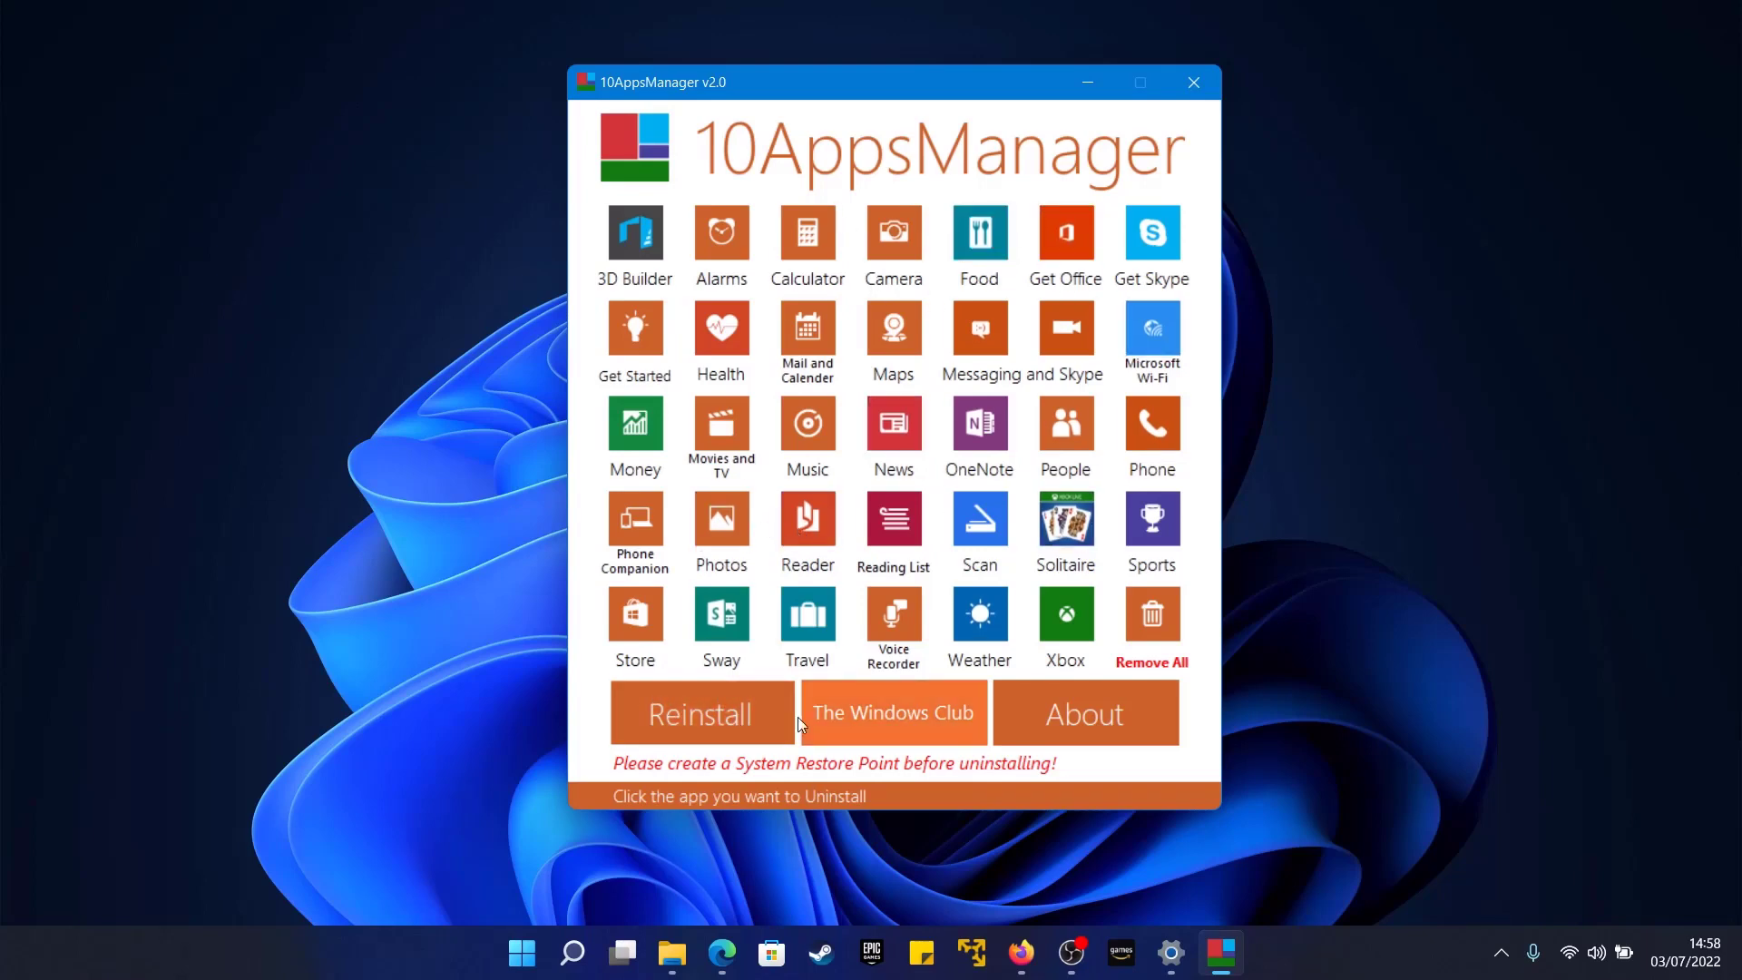
left_click(721, 730)
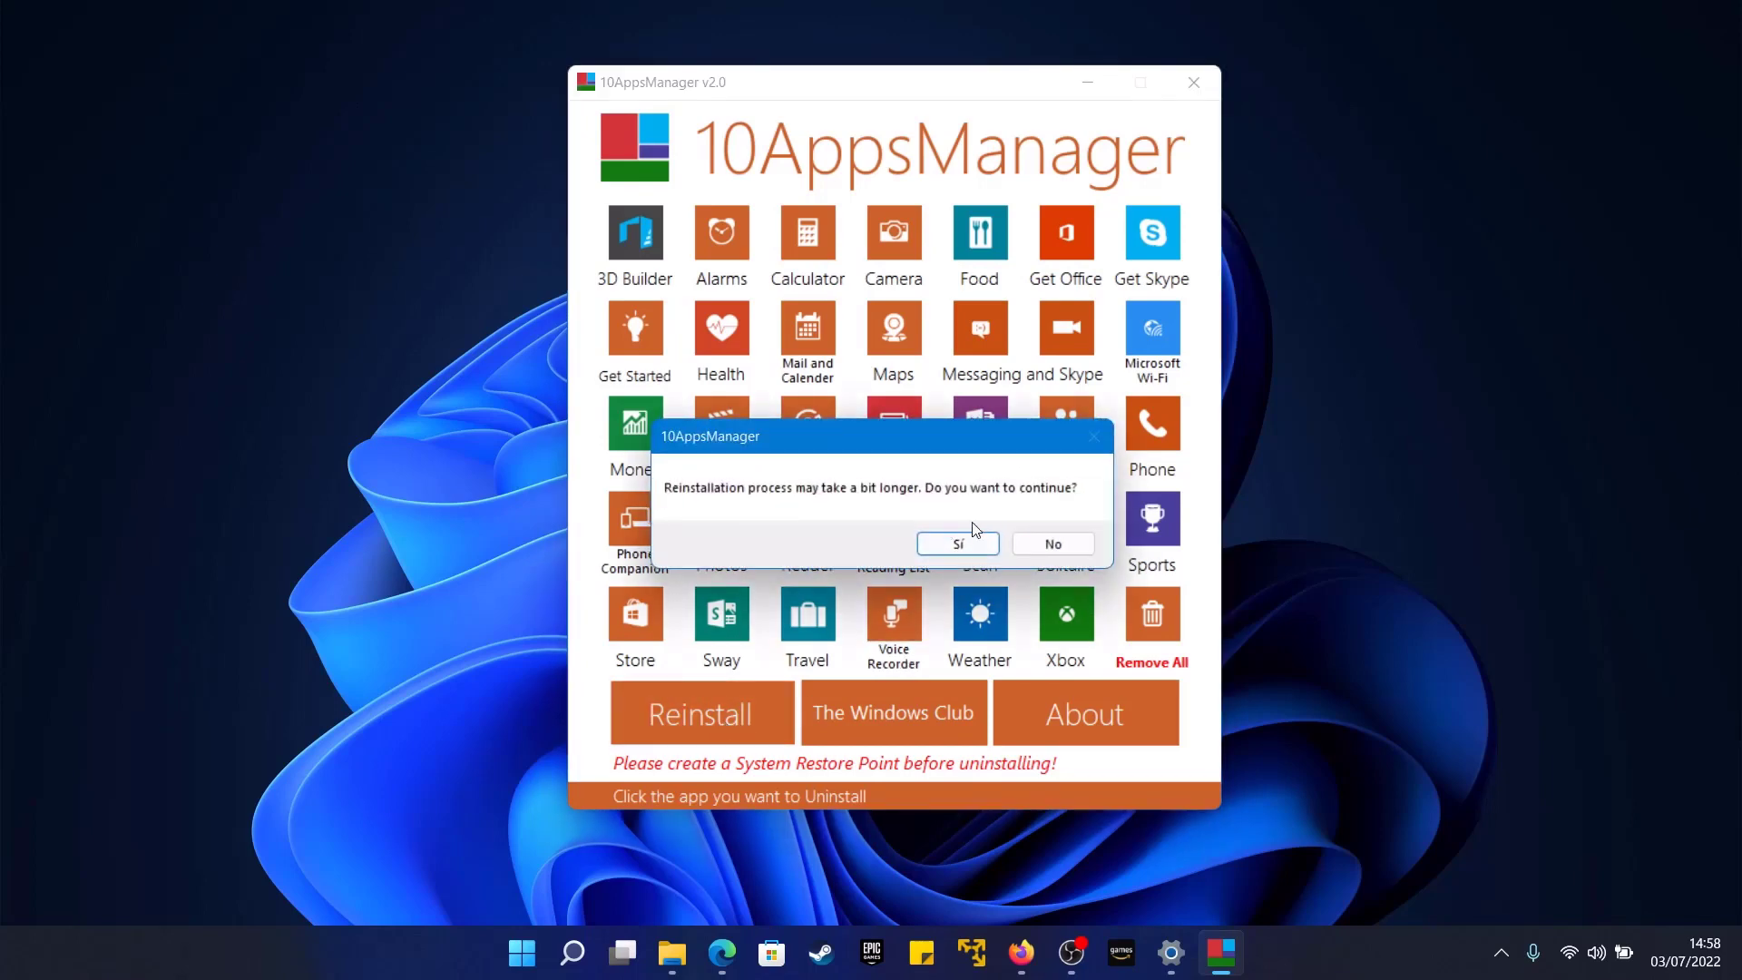
left_click(969, 544)
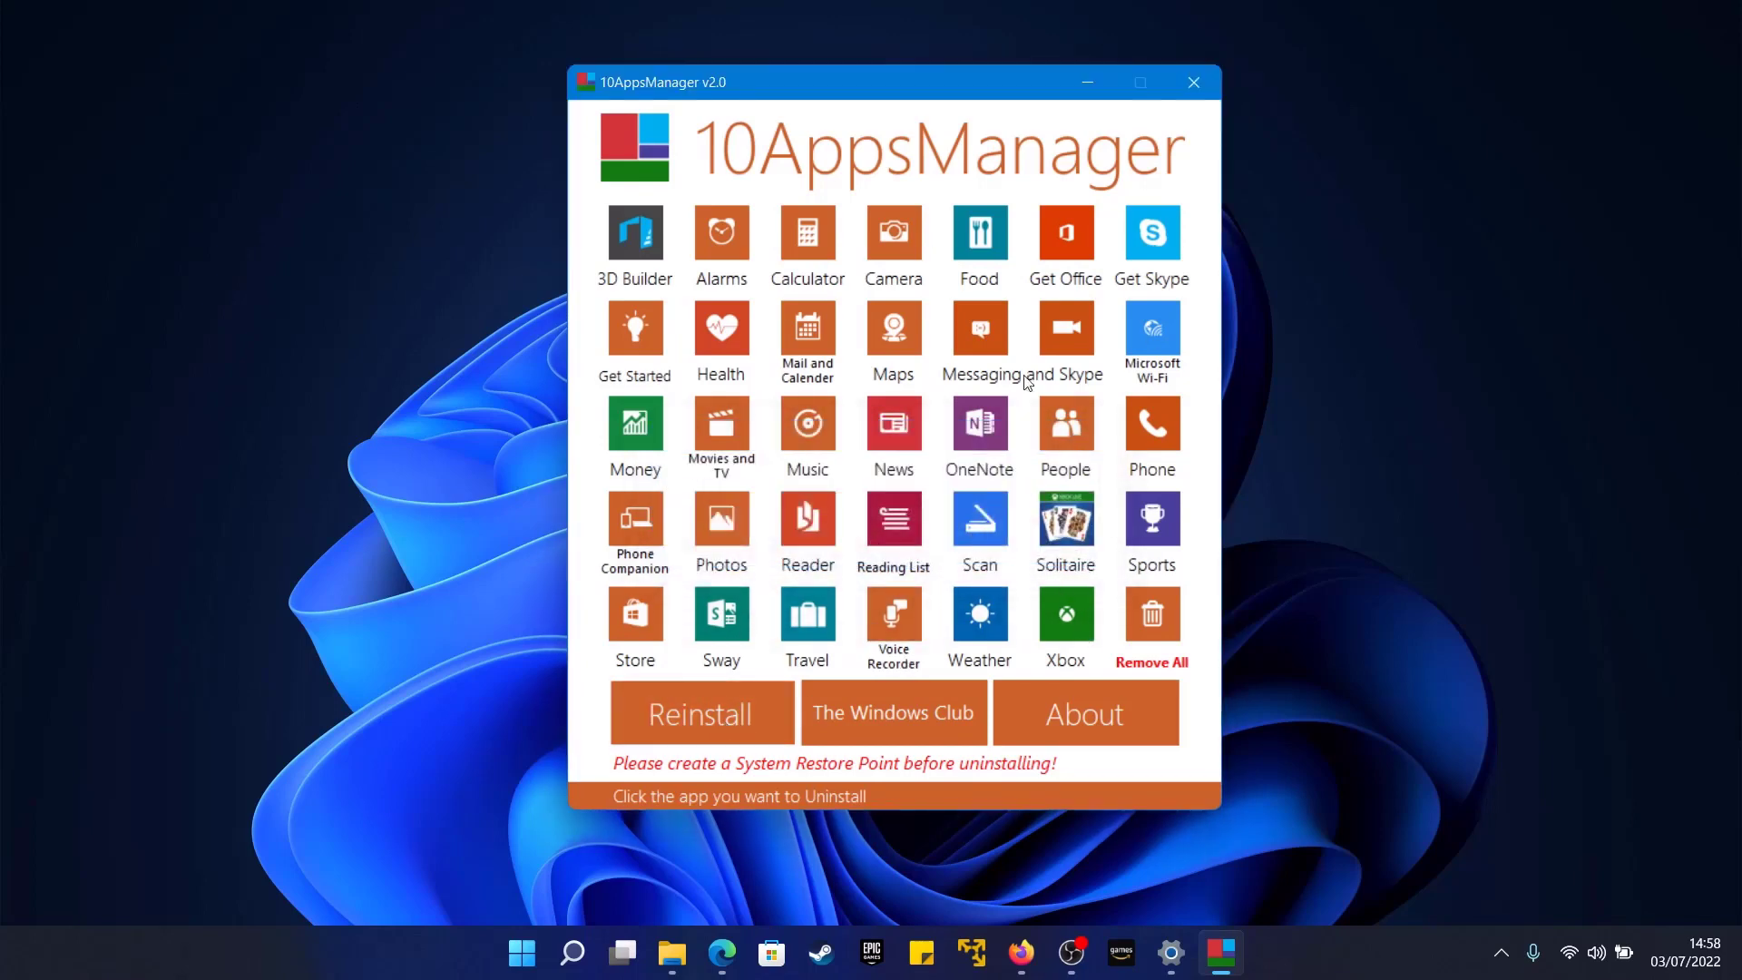